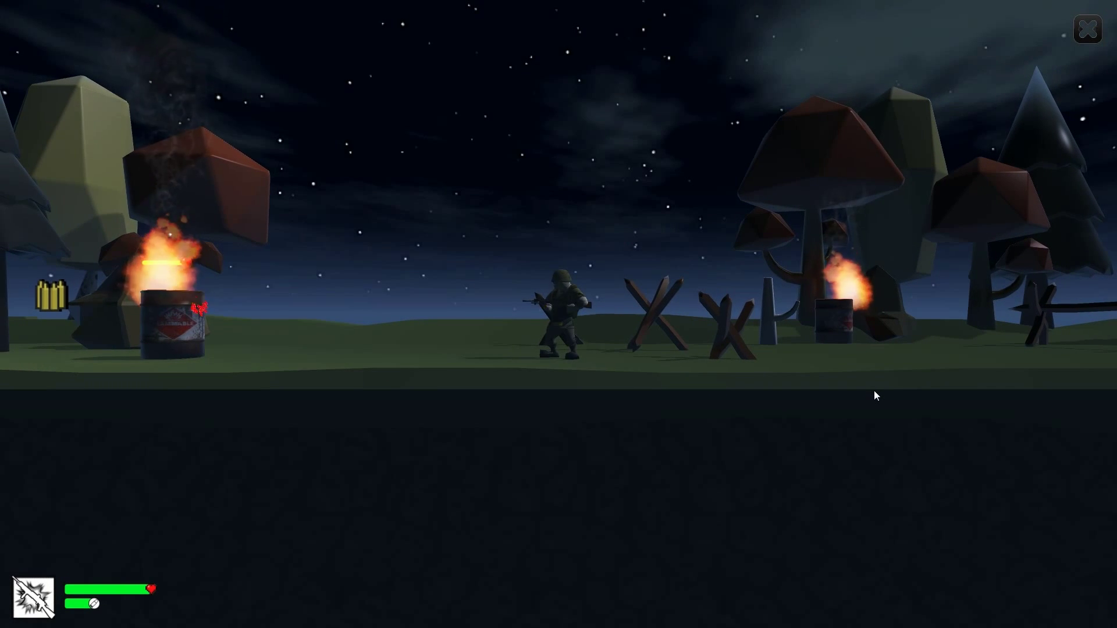
- Shoot the left barrel until it explodes, grab the ammo crate, and jump the barricades
key(space)
key(a)
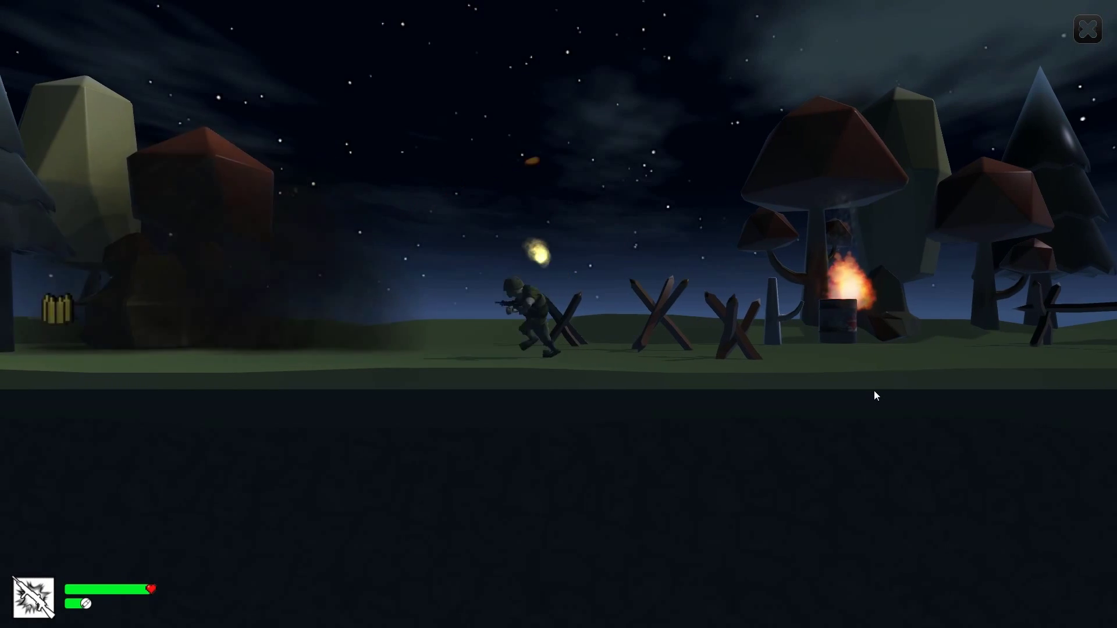
key(space)
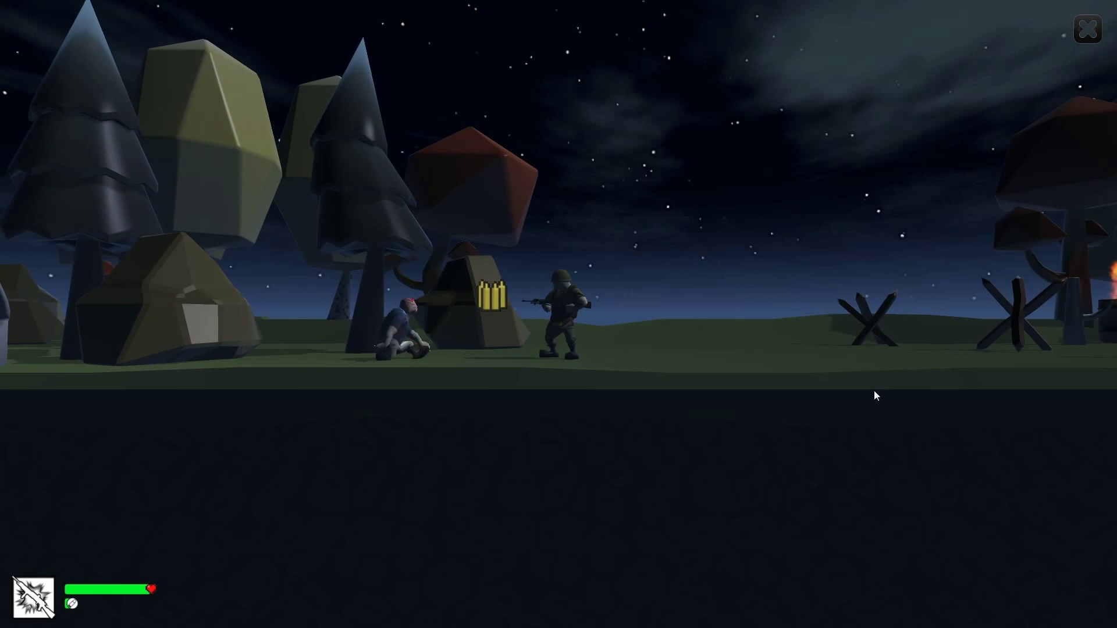
key(a)
key(d)
key(a)
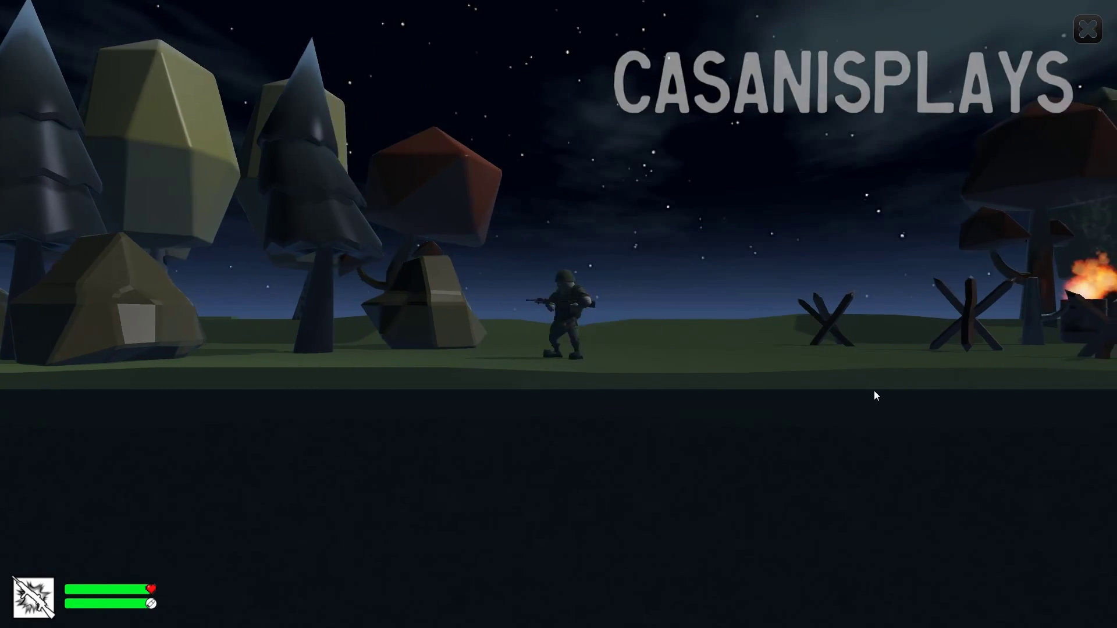
key(a)
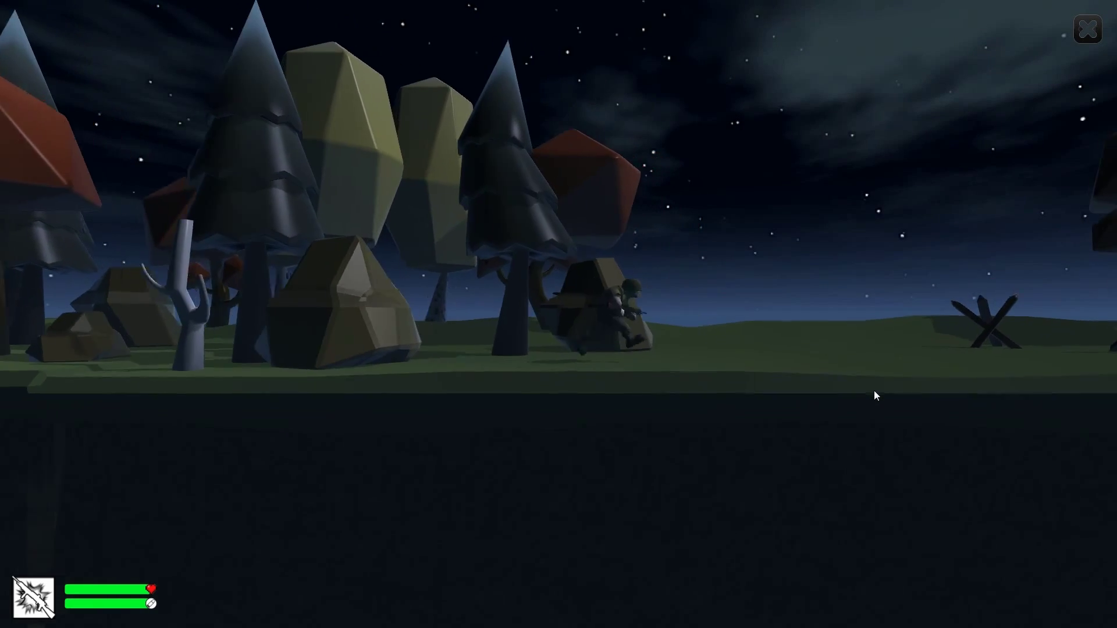
key(d)
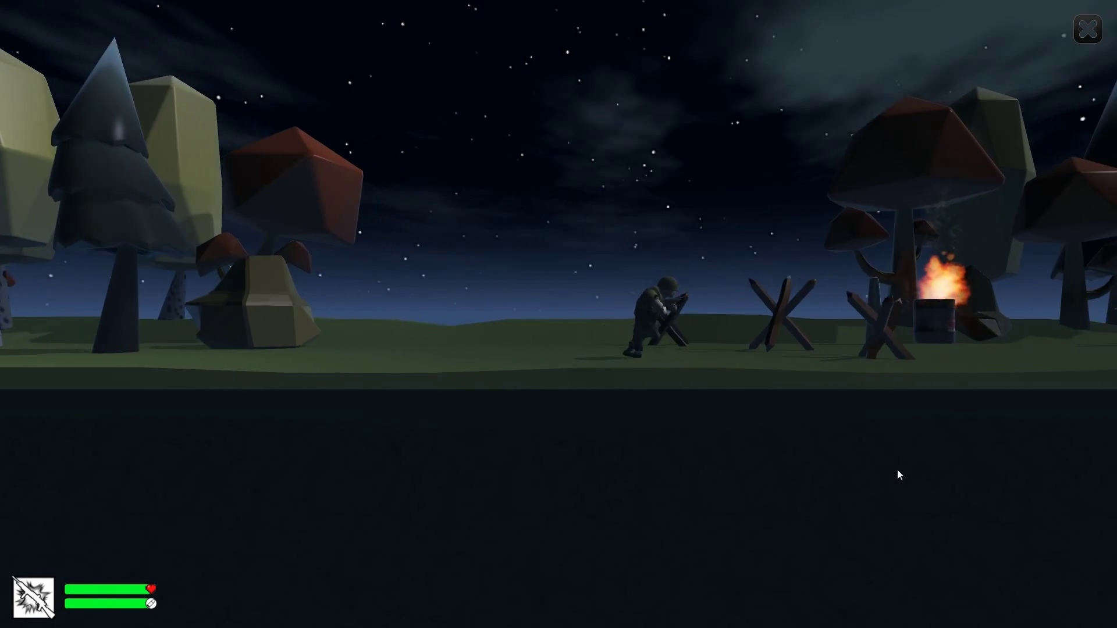
key(d)
key(space)
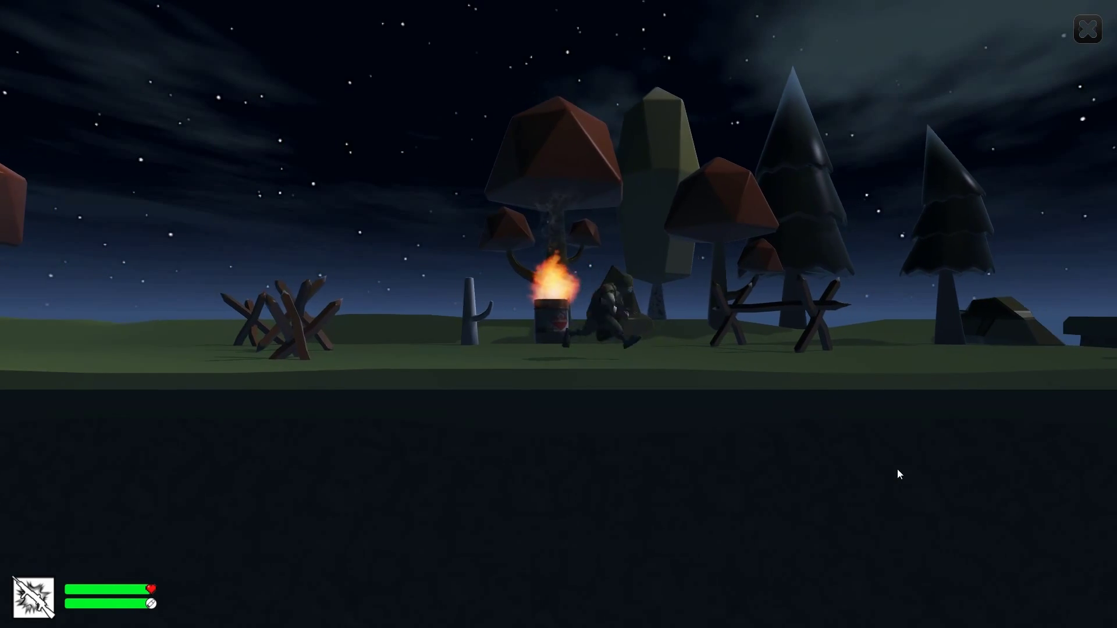
- Jump the chasm to the right cliff and shoot down the approaching zombies
click(898, 474)
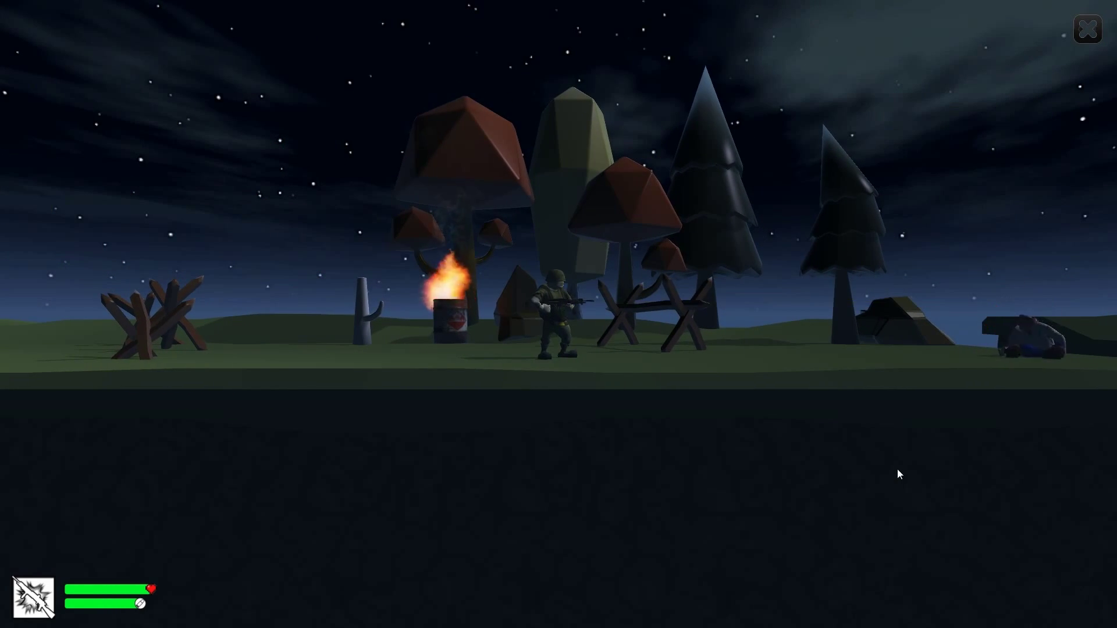
key(d)
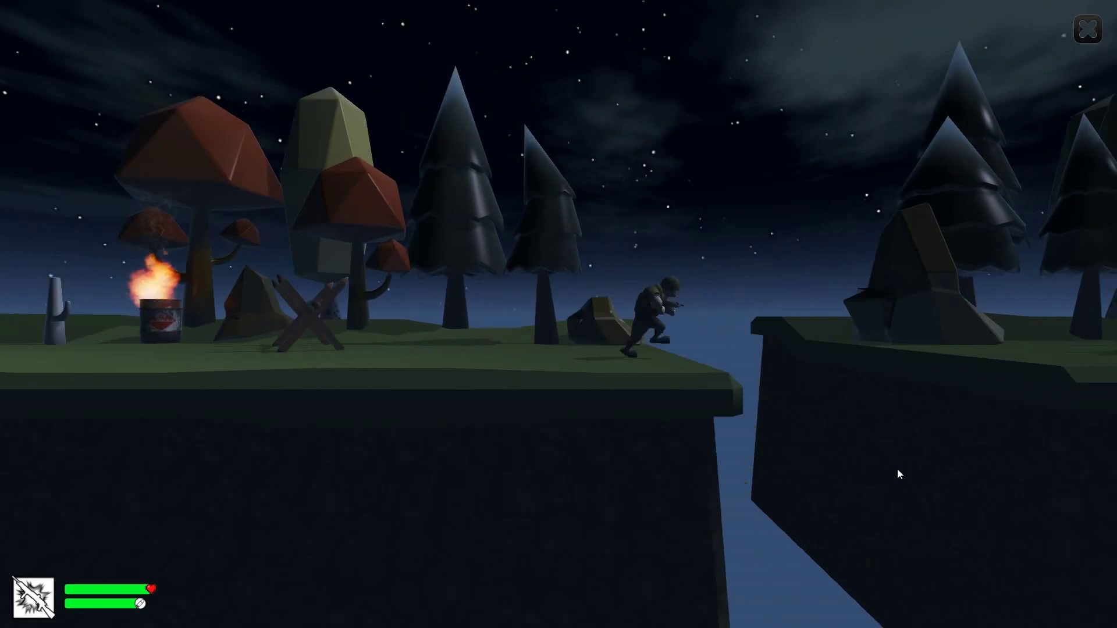
key(space)
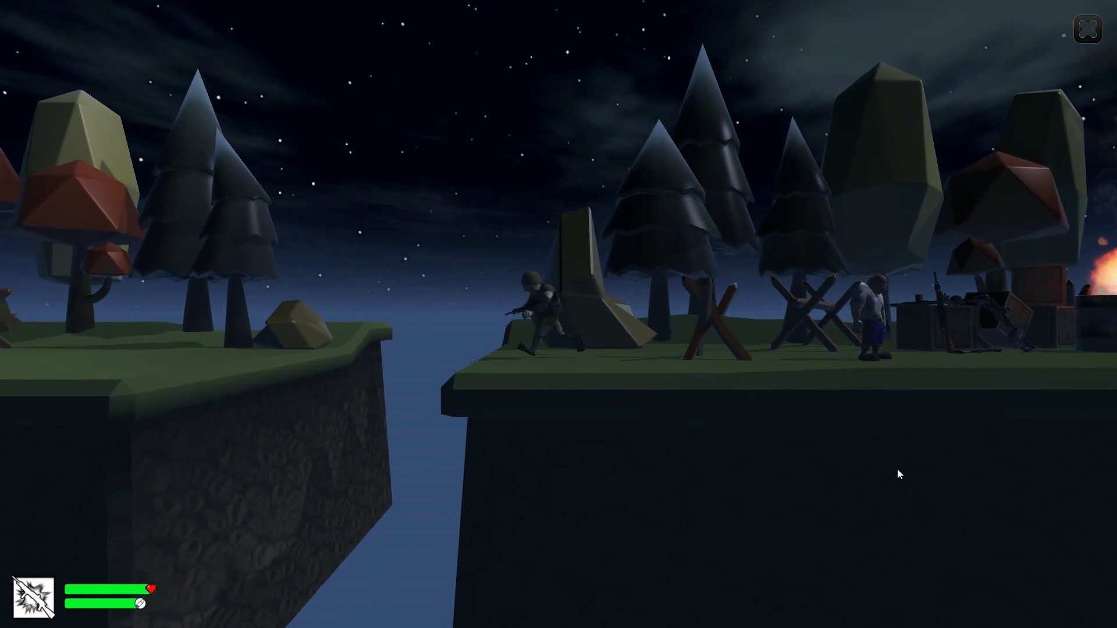
key(d)
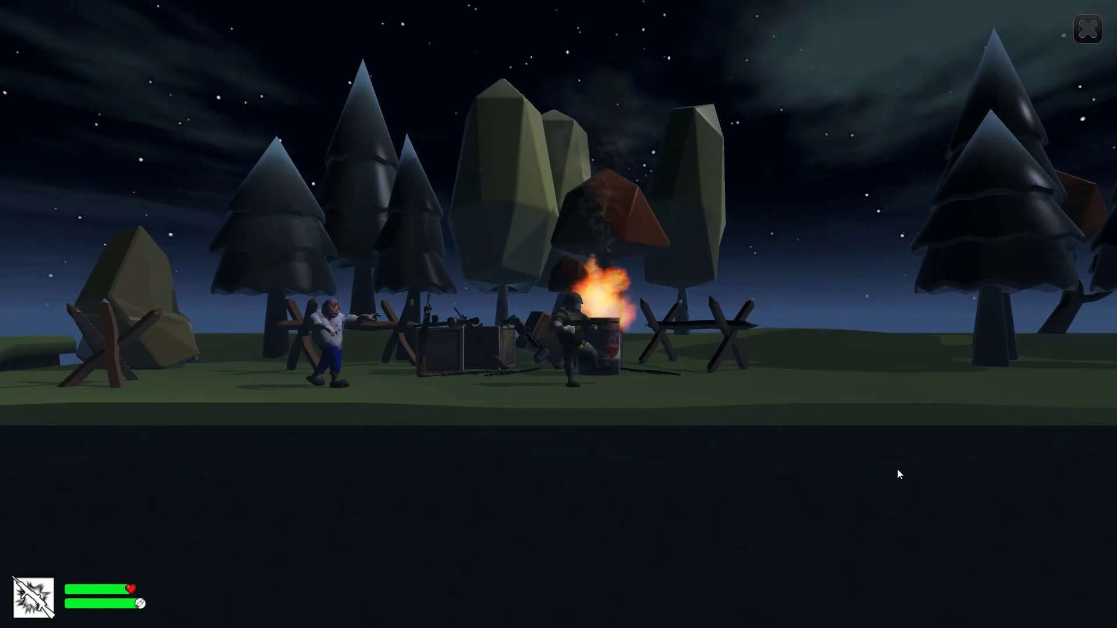
click(896, 469)
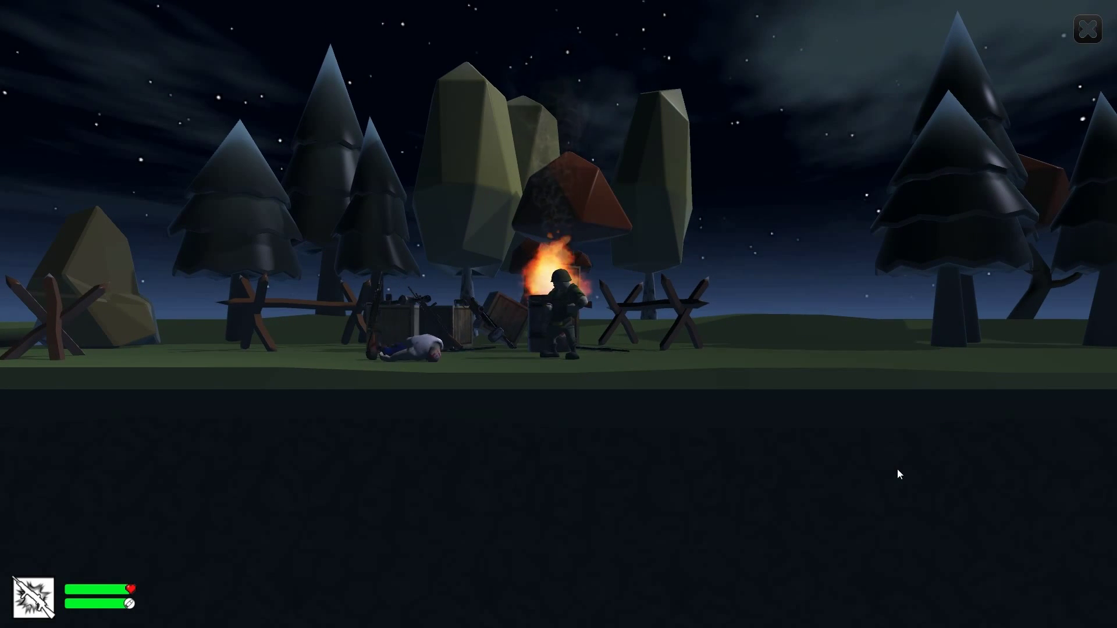
key(a)
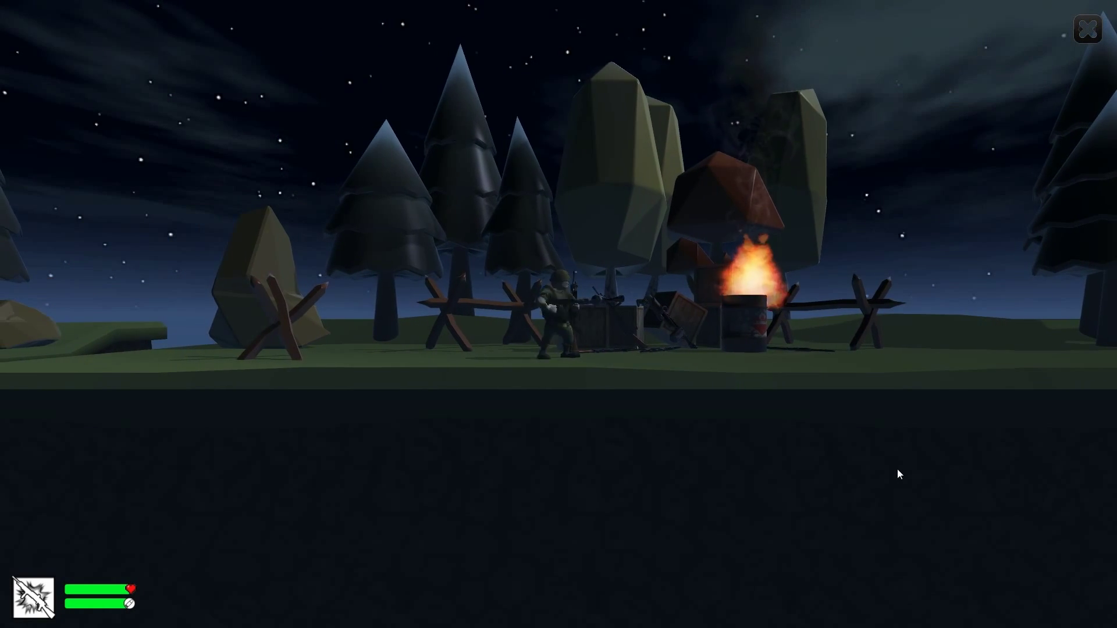
key(d)
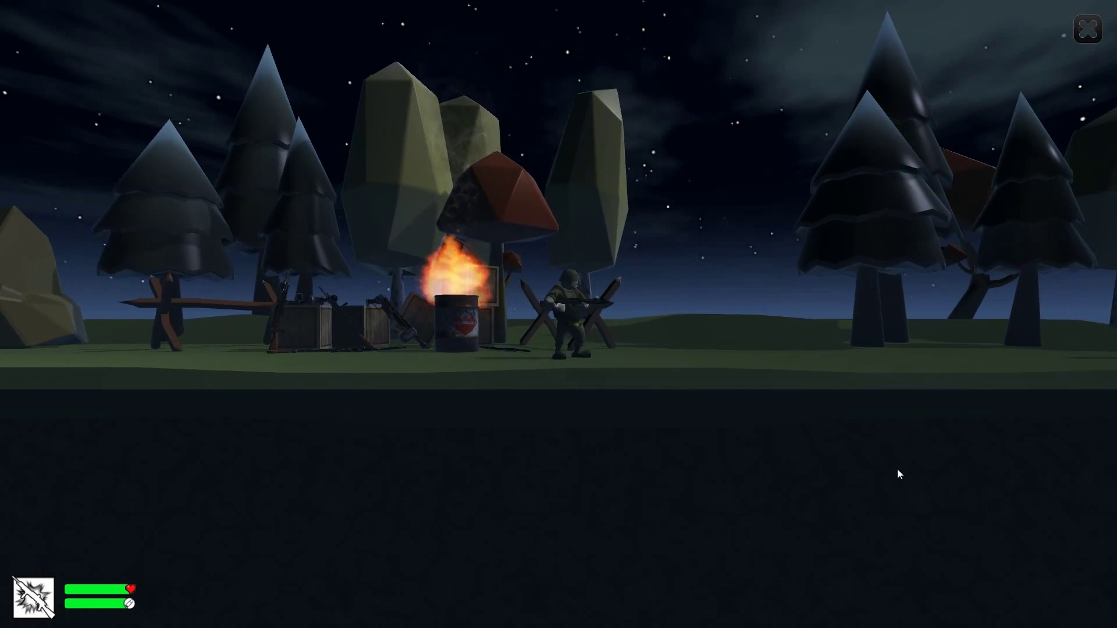
click(896, 469)
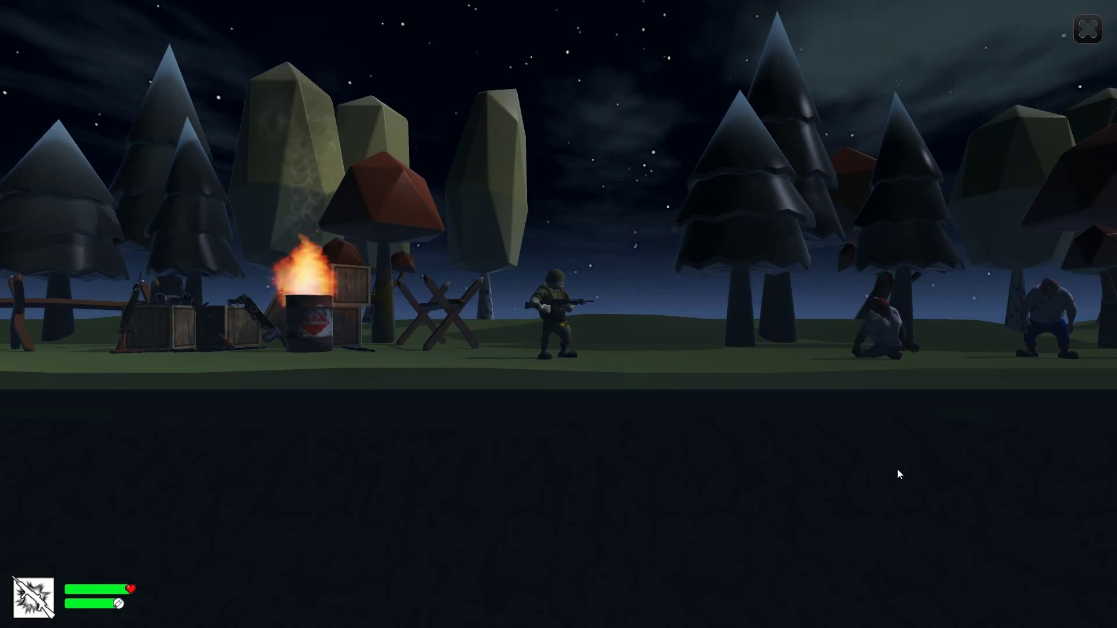
click(897, 469)
key(a)
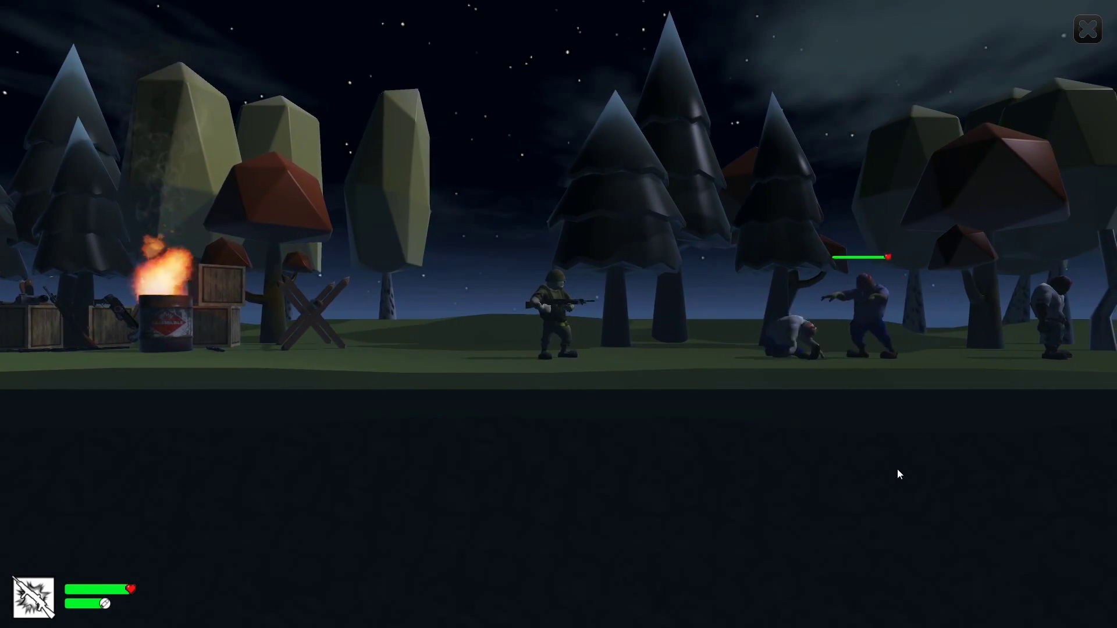
click(897, 470)
click(896, 468)
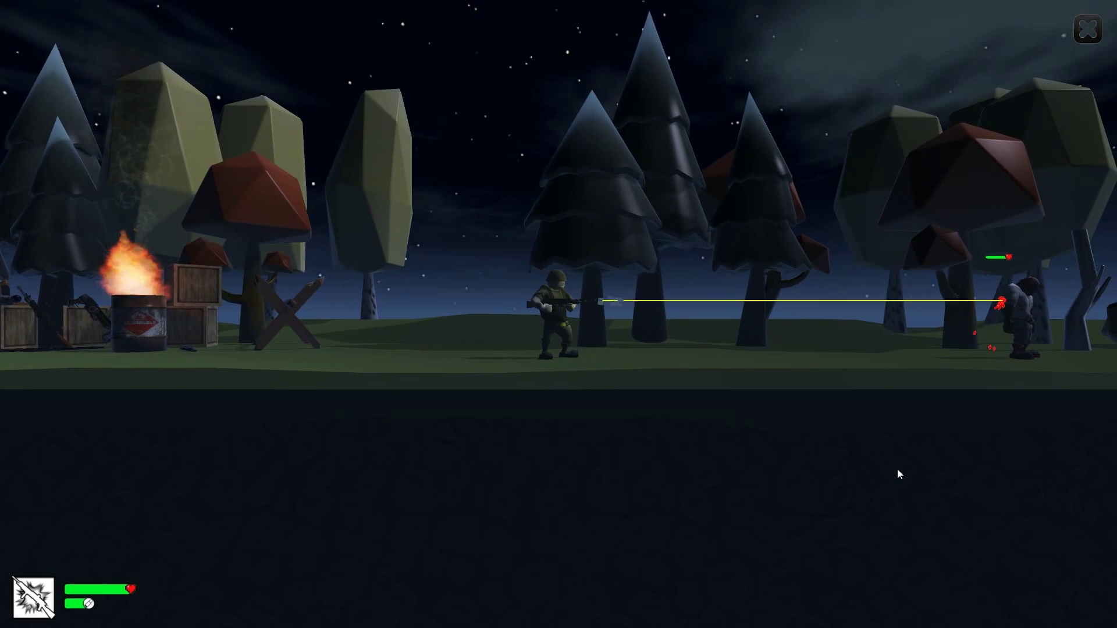
- Jump to the next island and run past the burning truck to the building's fuel tank
key(d)
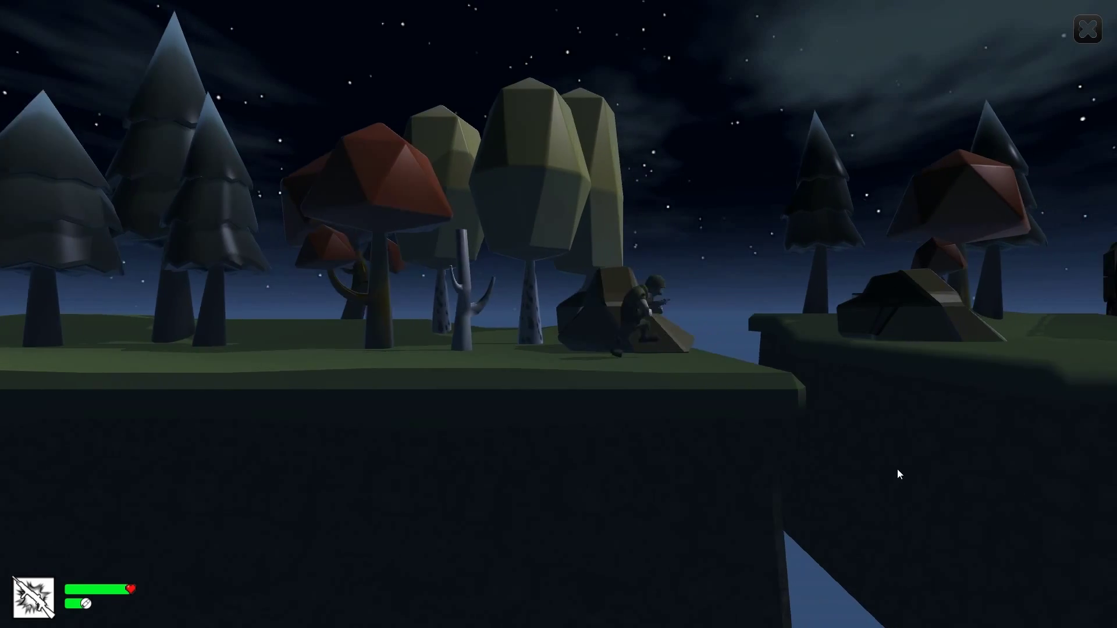
key(space)
key(d)
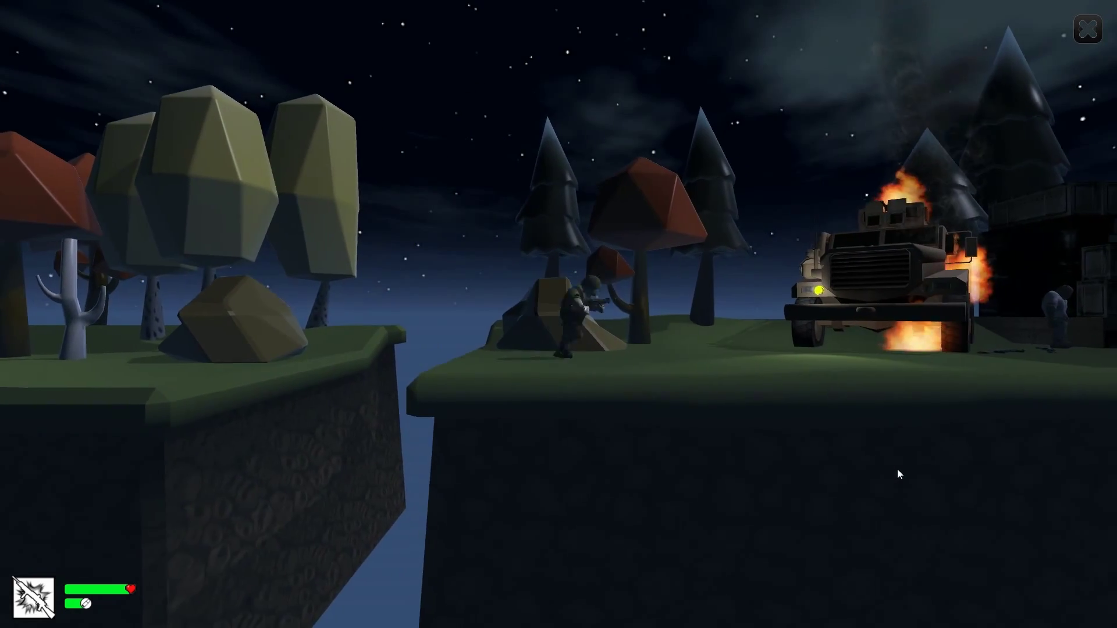
key(d)
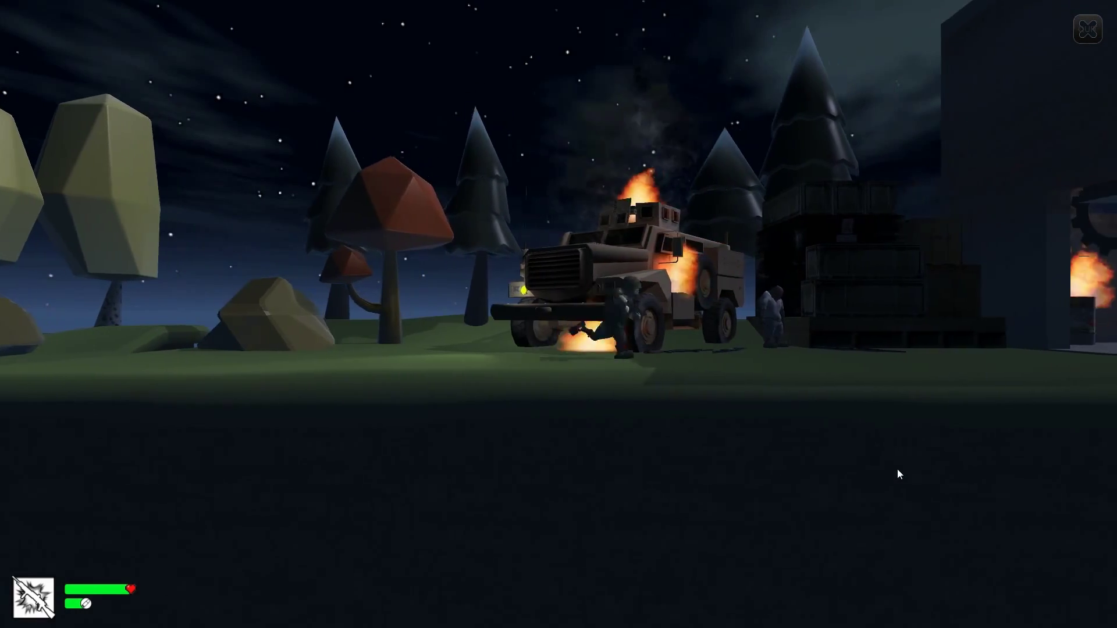
key(d)
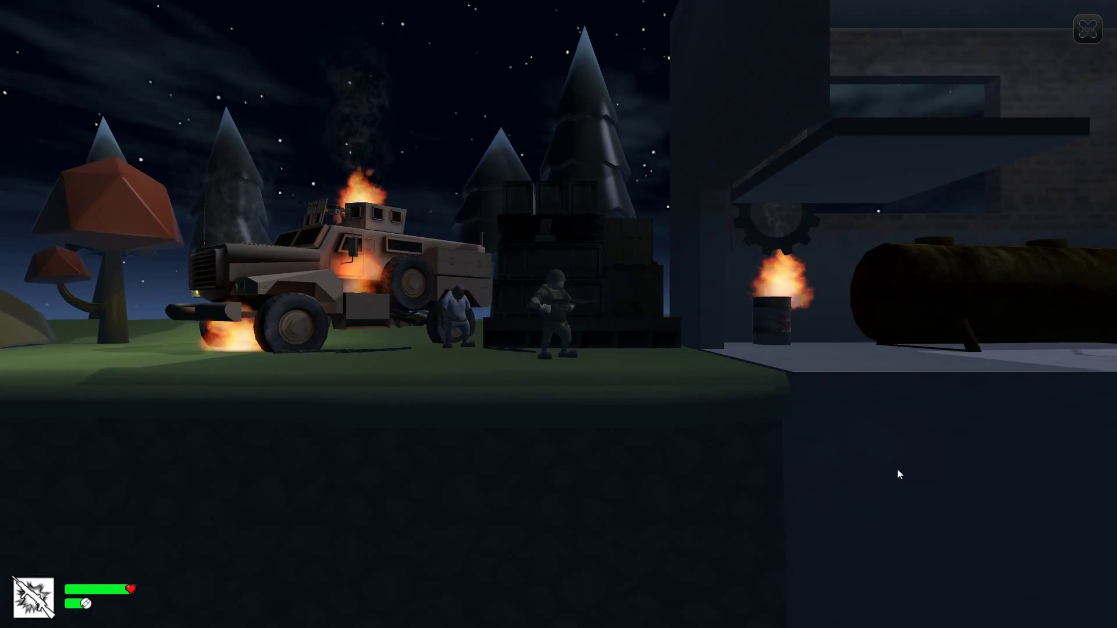
key(a)
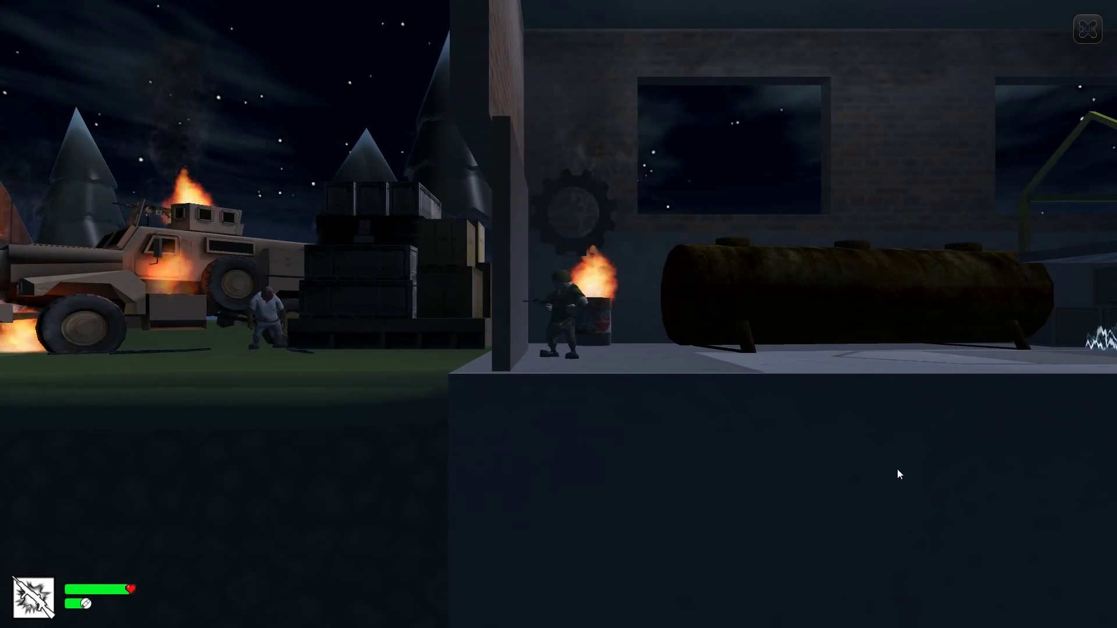
key(d)
key(d)
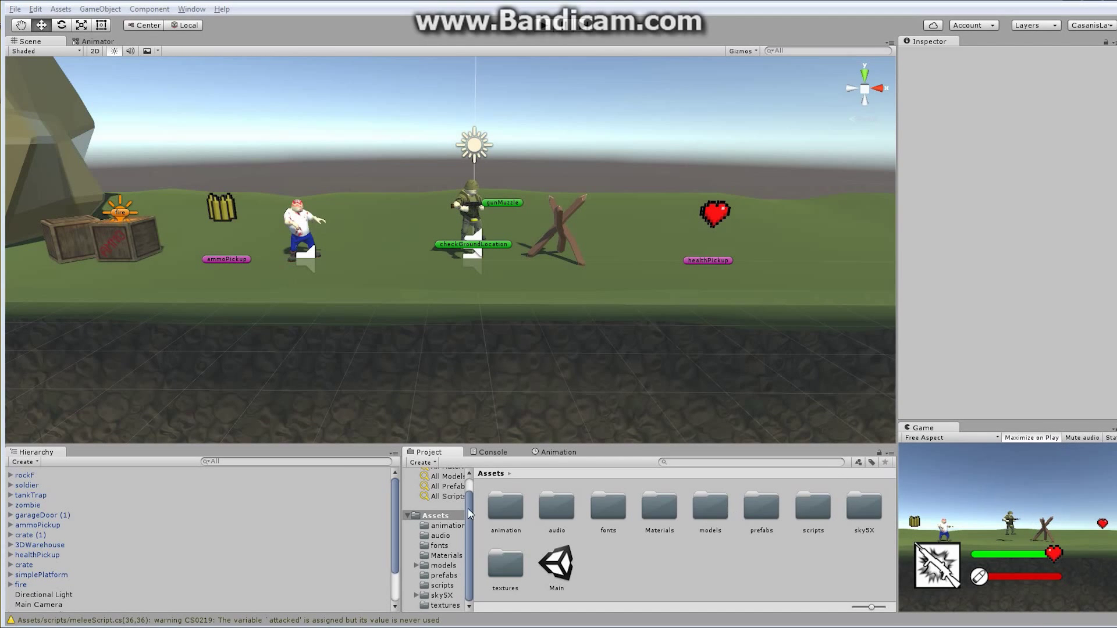
- Expand the zombie's children in the Hierarchy and inspect the fire prefab in Assets/prefabs
click(300, 230)
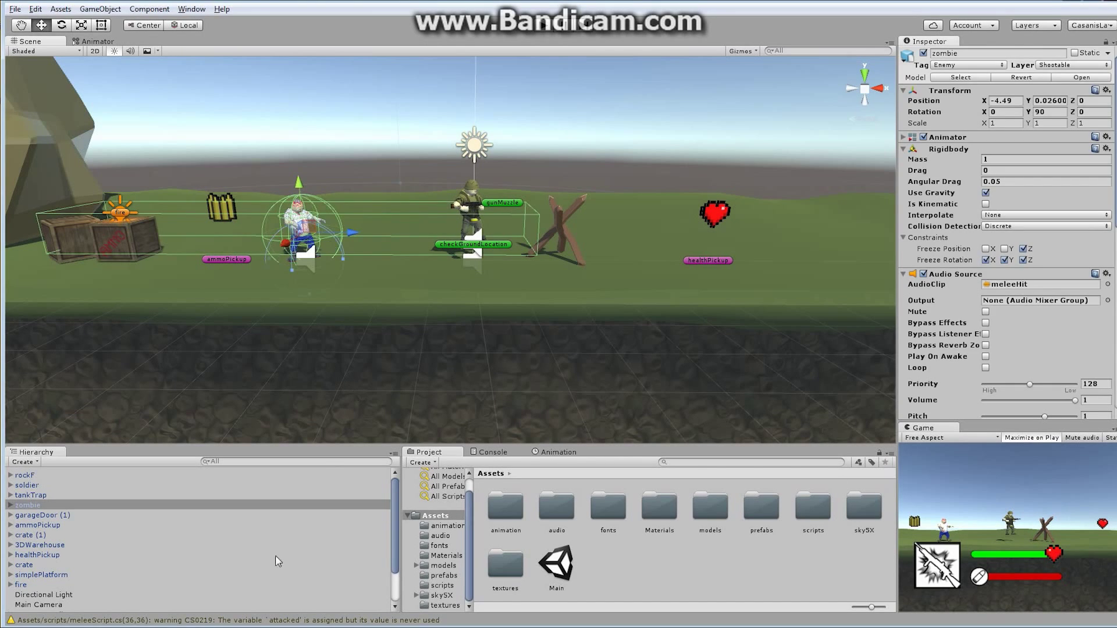
click(11, 505)
click(36, 505)
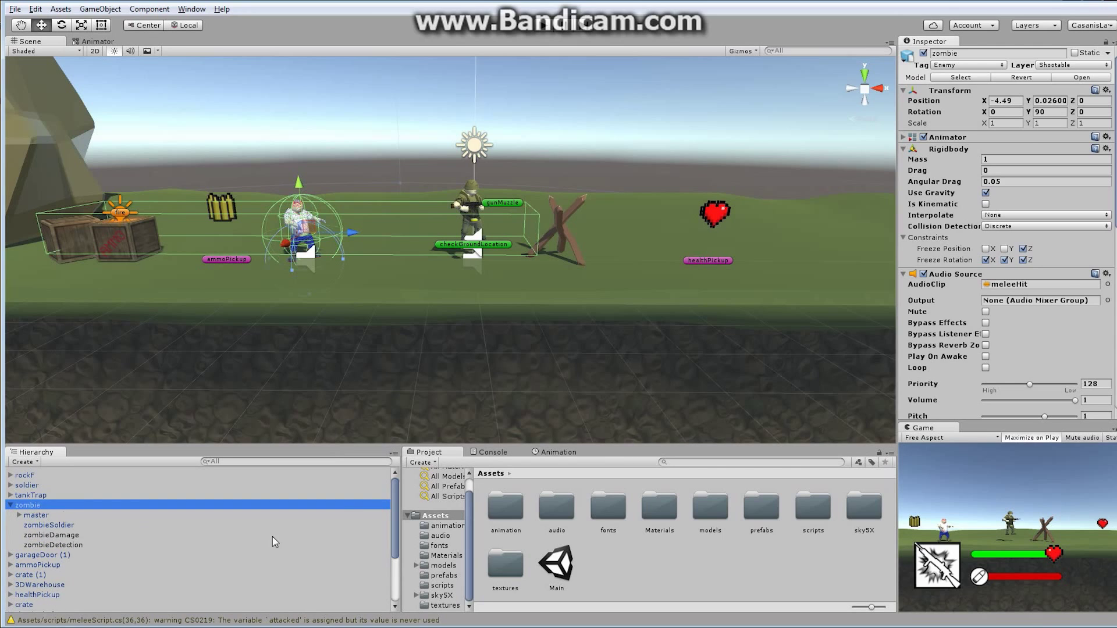
click(446, 576)
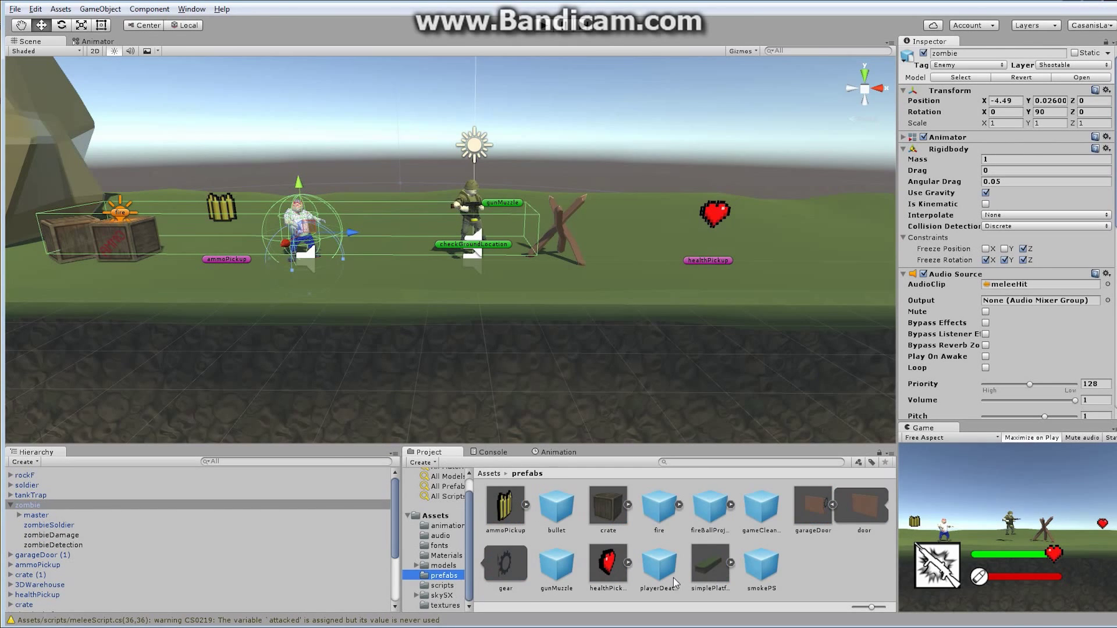
click(663, 508)
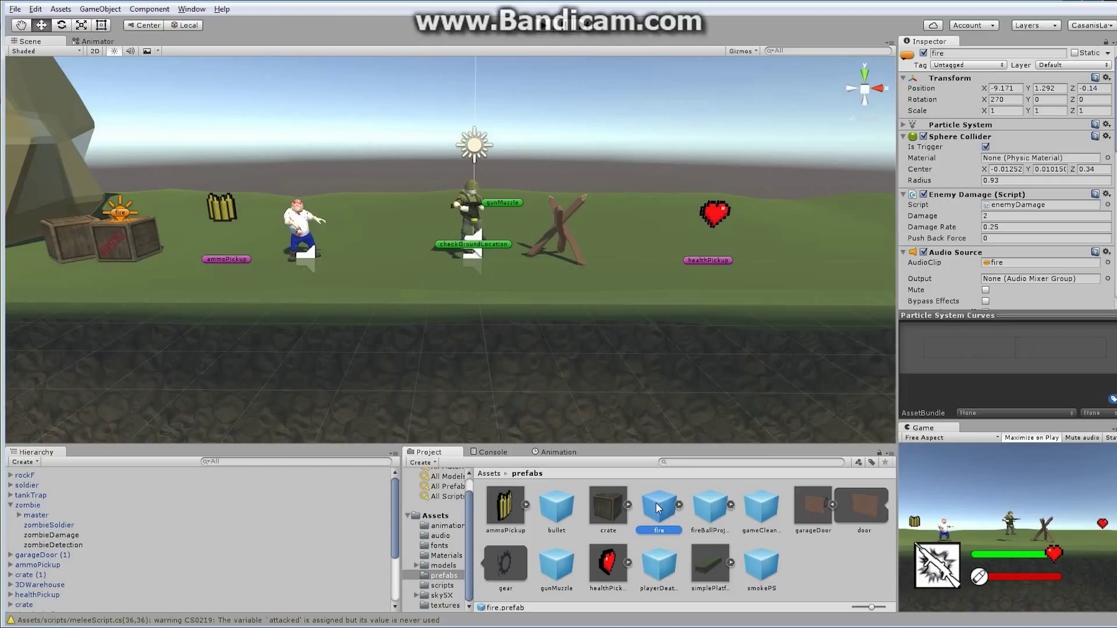
- Parent a fire prefab instance to the zombie and set its position to 0, 0, 0
drag(658, 508, 42, 505)
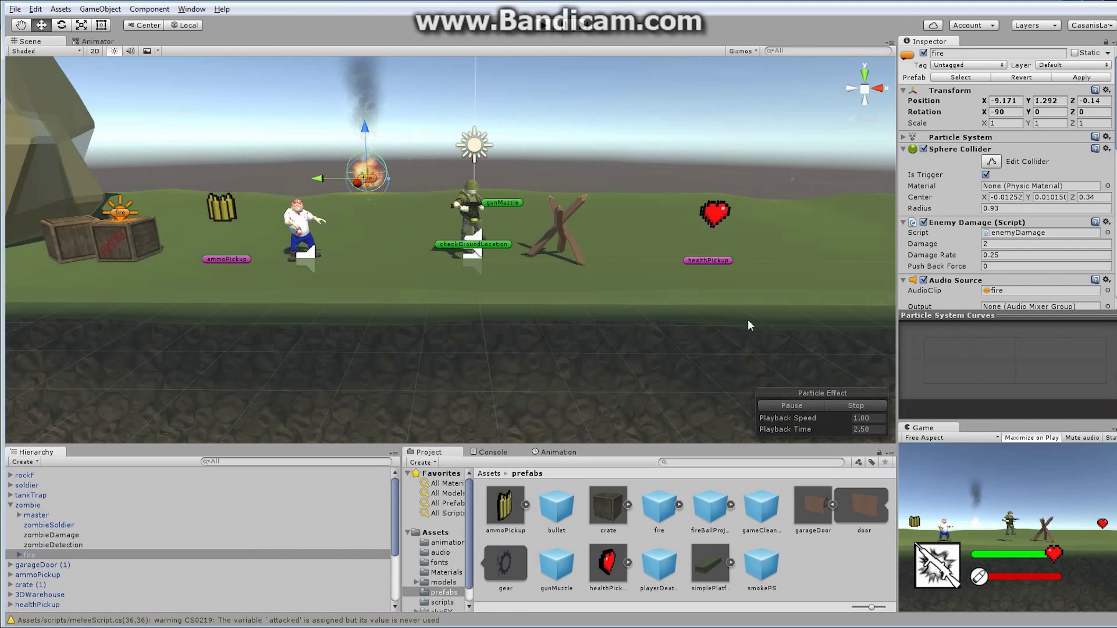
click(1004, 100)
text(0)
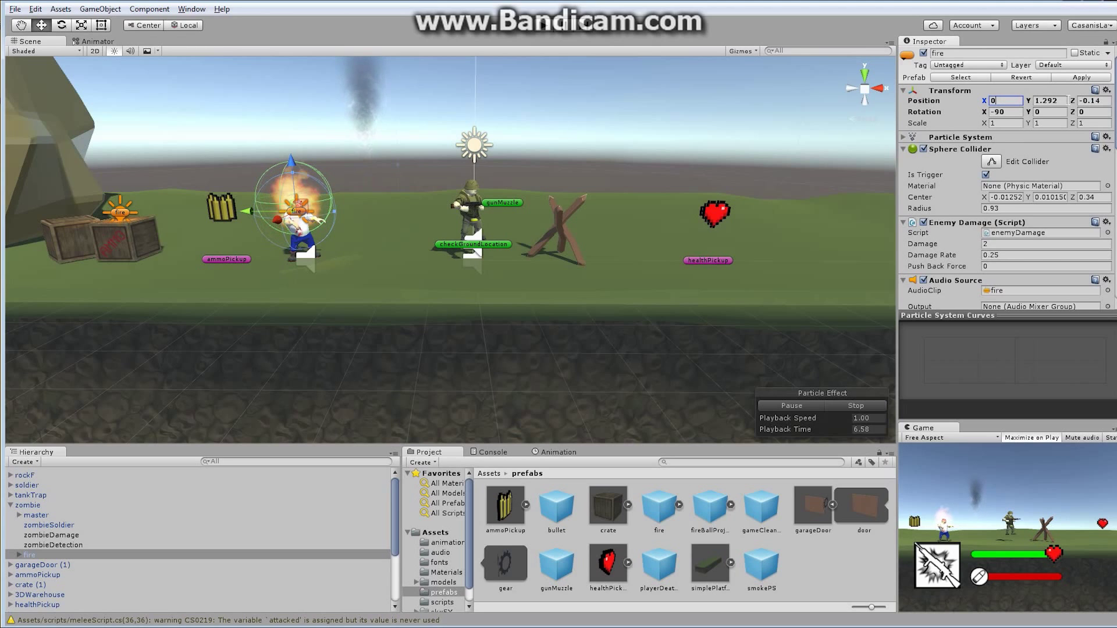
key(Tab)
text(0)
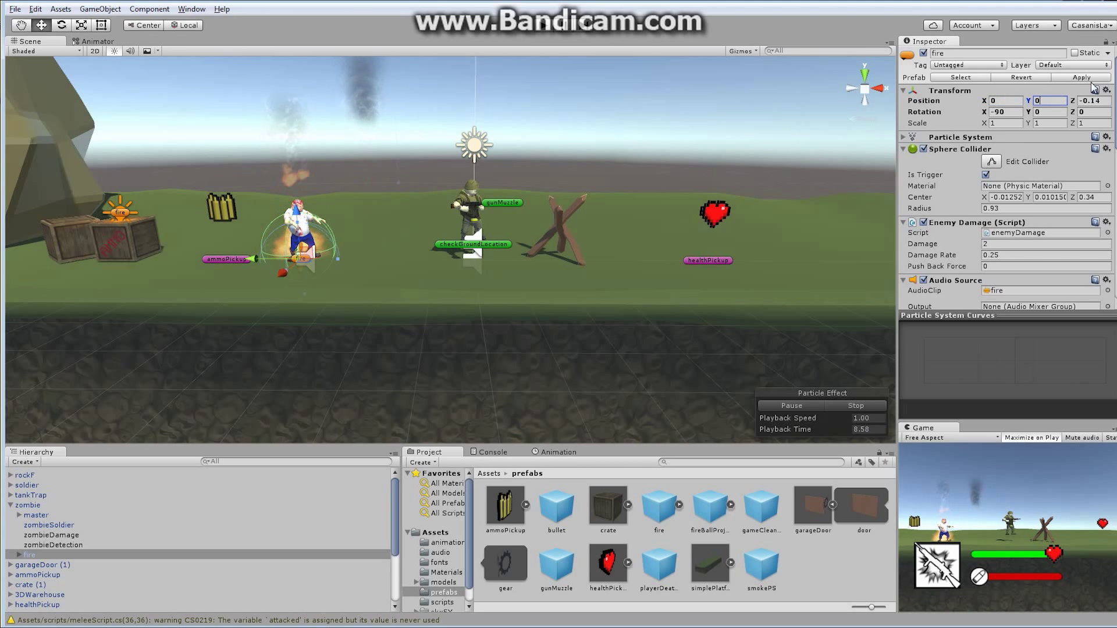
click(1101, 100)
text(0)
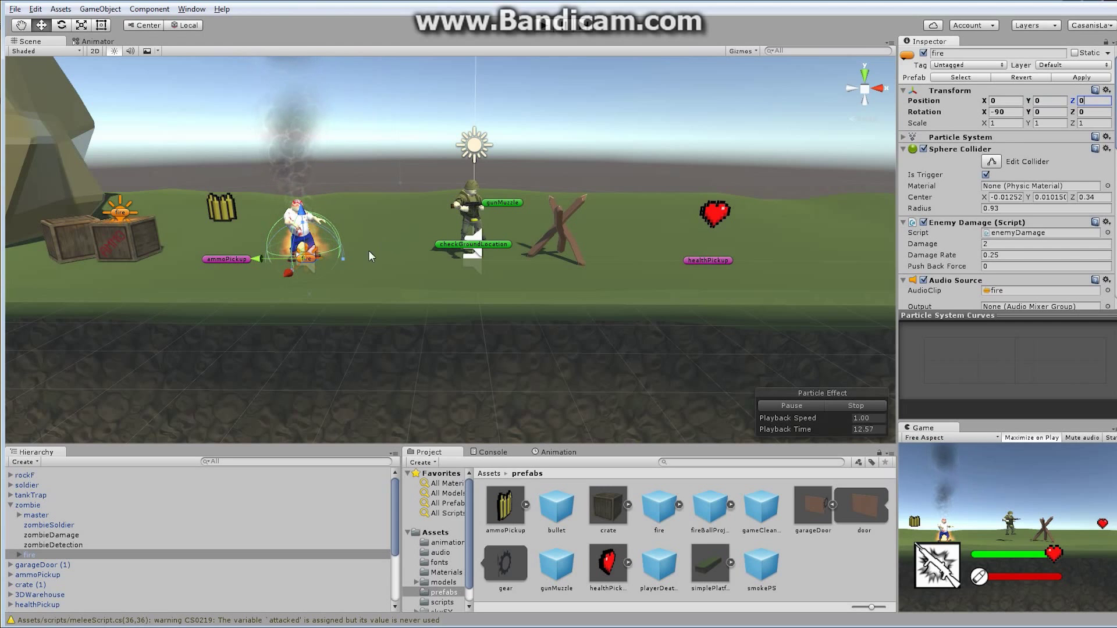
- Raise the fire to Position Y 0.795 so it burns on the zombie's body
alt+right_drag(348, 257, 326, 256)
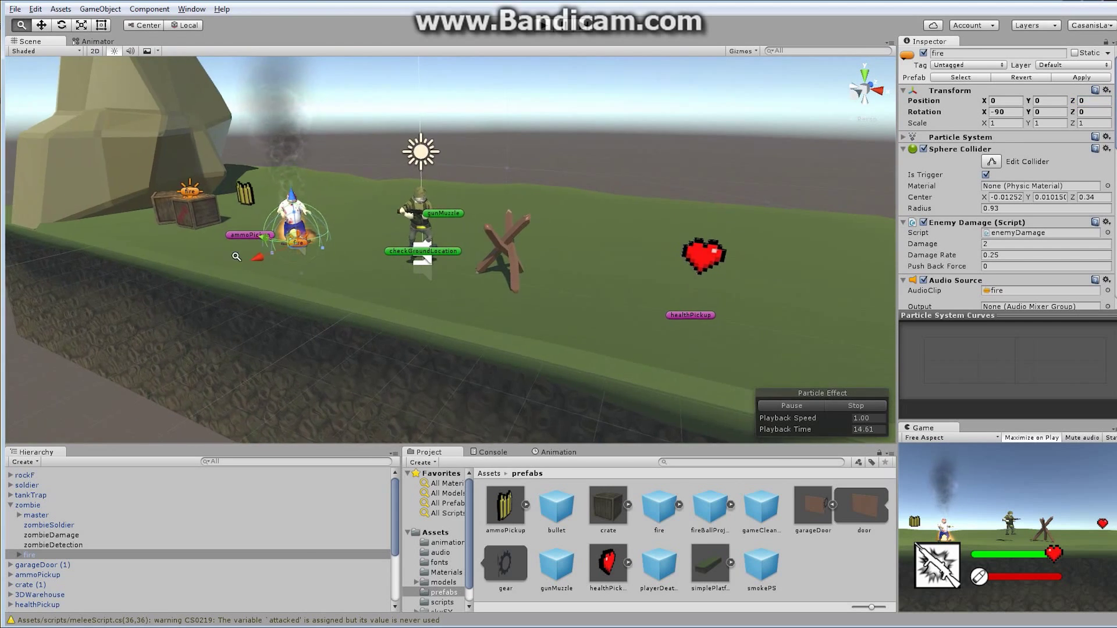
key(f)
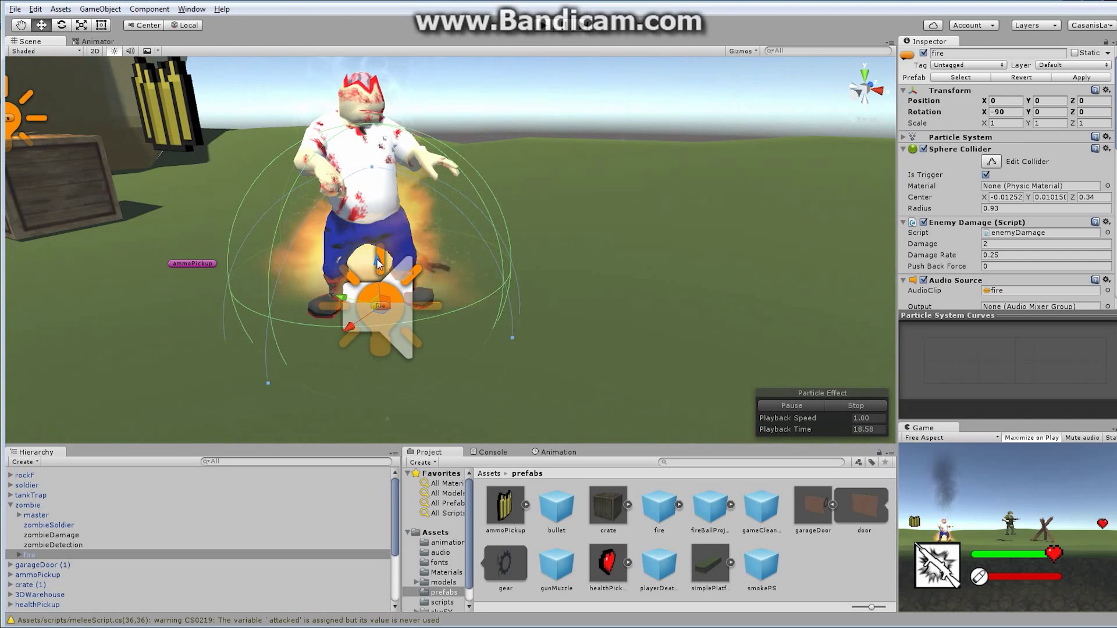
drag(376, 258, 368, 171)
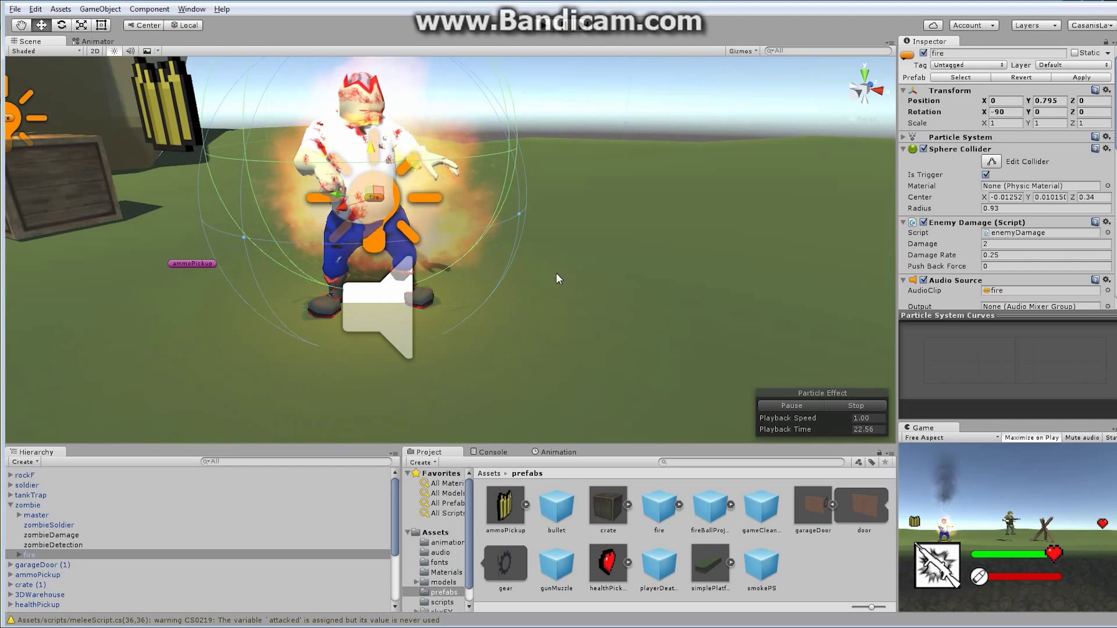
alt+drag(590, 244, 465, 204)
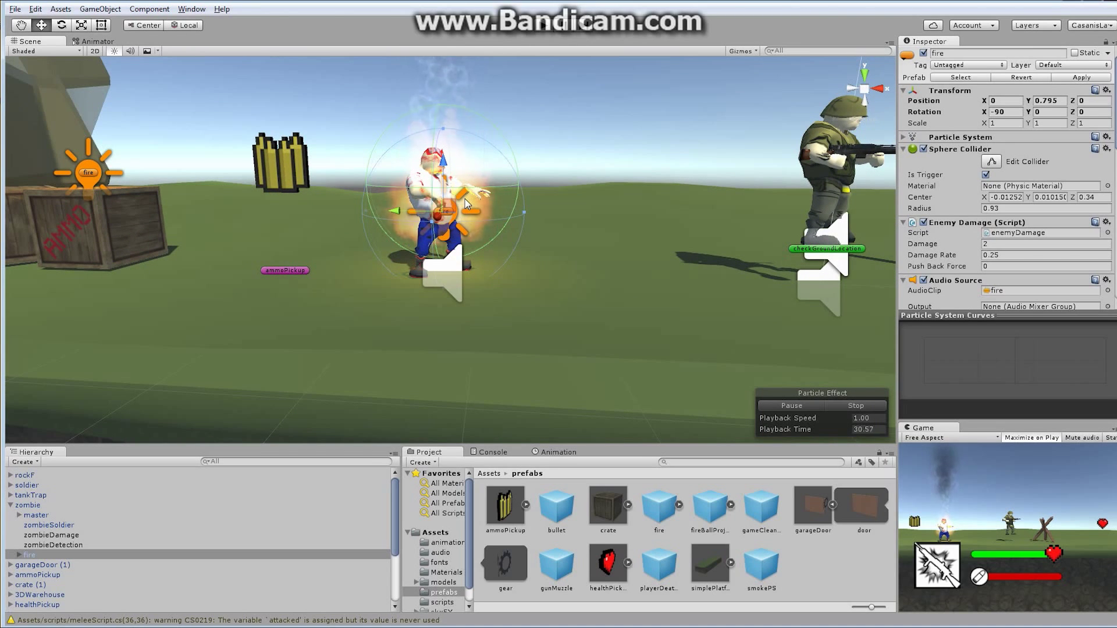
- Uncheck the fire object's active box so the zombie shows no flames
click(923, 53)
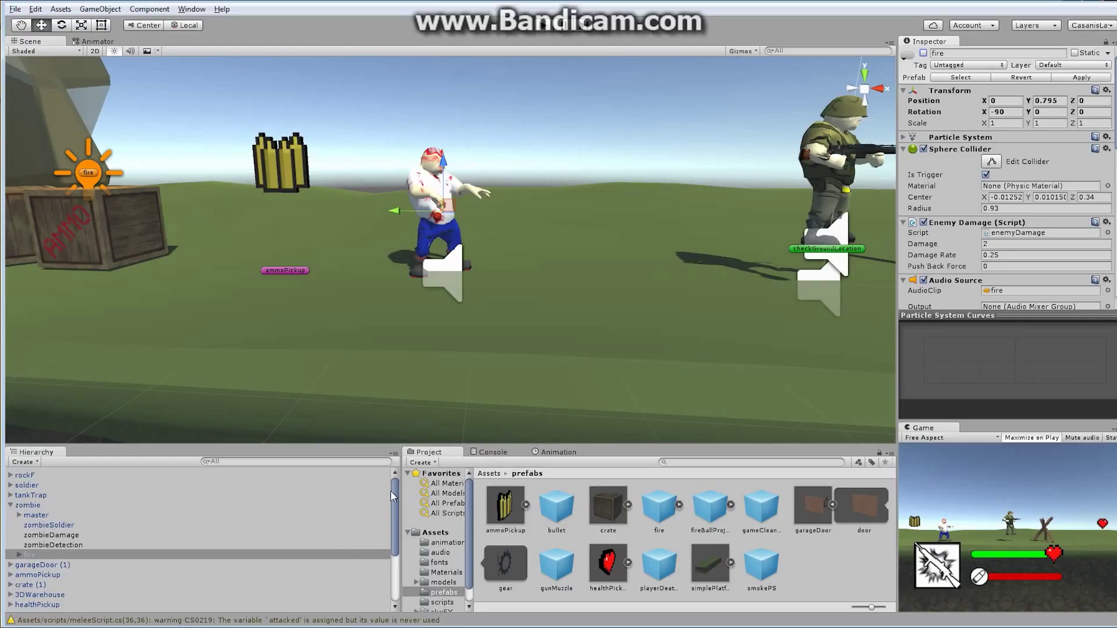
scroll(390, 495, down, 5)
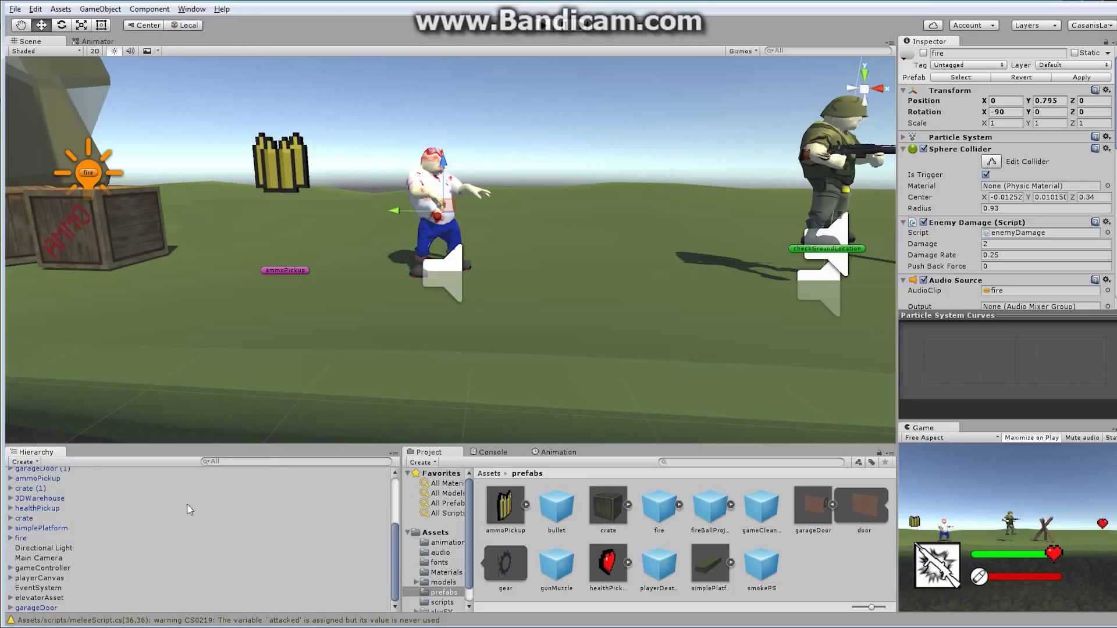
- Create a UI Canvas from the Hierarchy and rename it enemyFloatingHUD
click(26, 462)
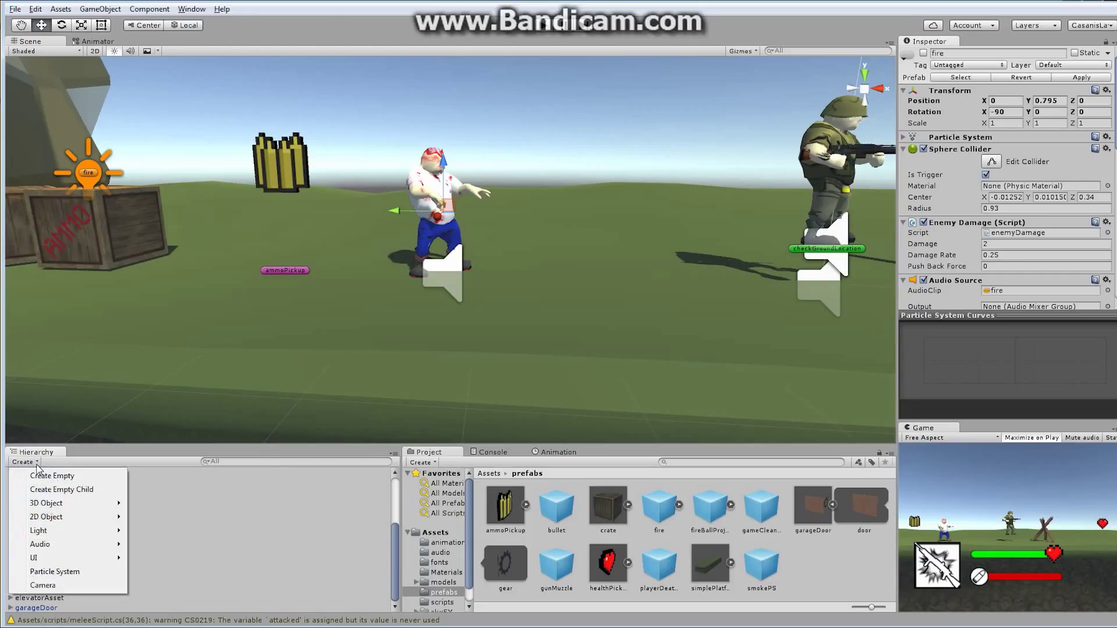
mouse_move(57, 557)
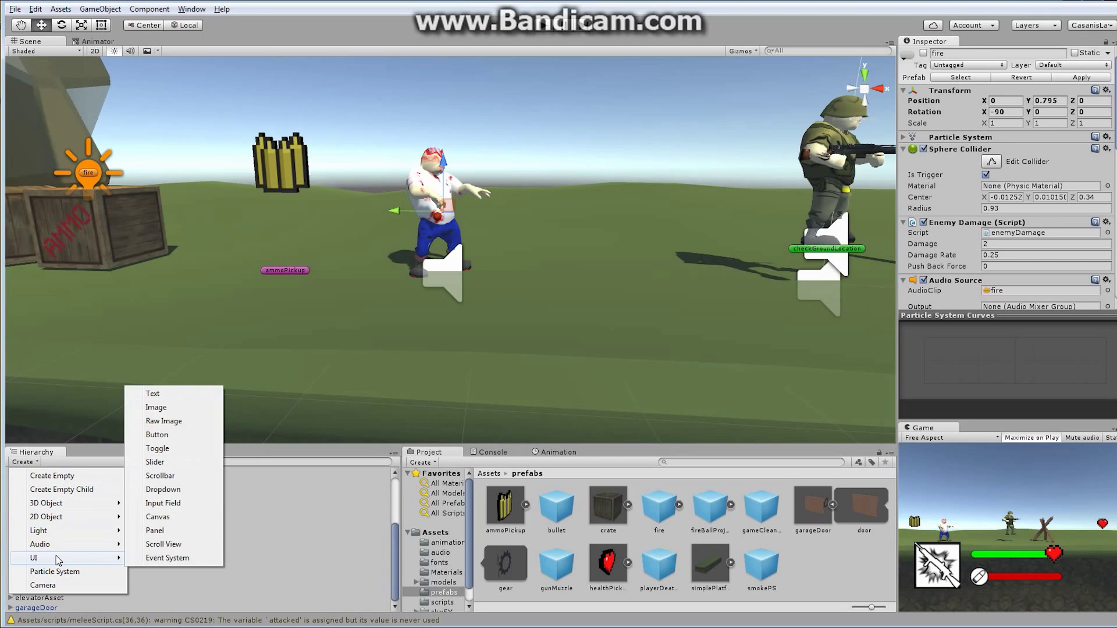
click(157, 517)
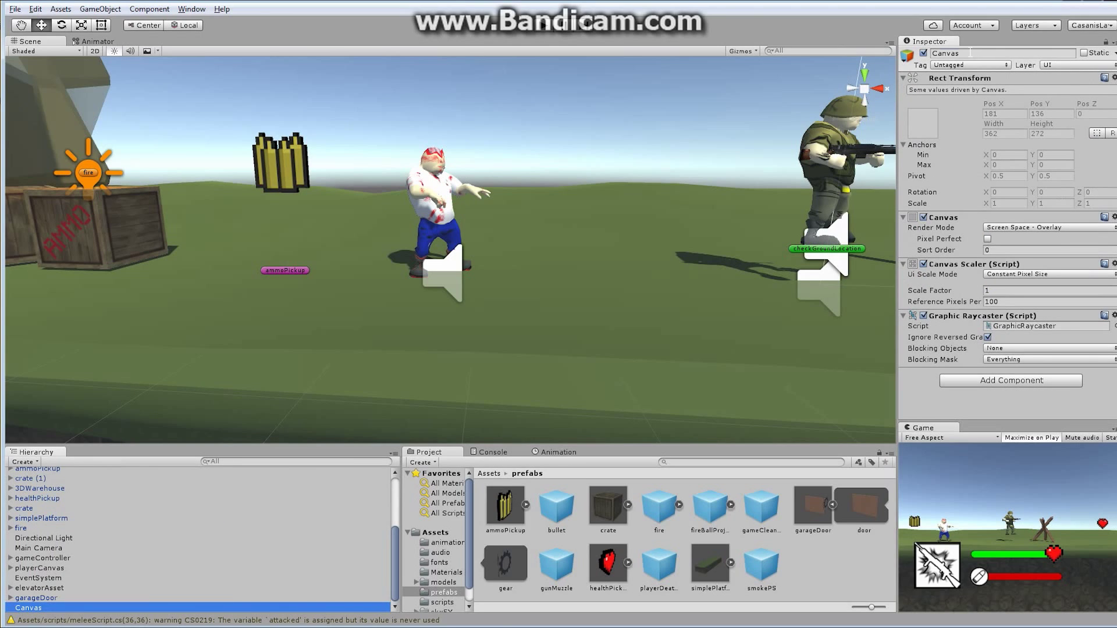
click(975, 53)
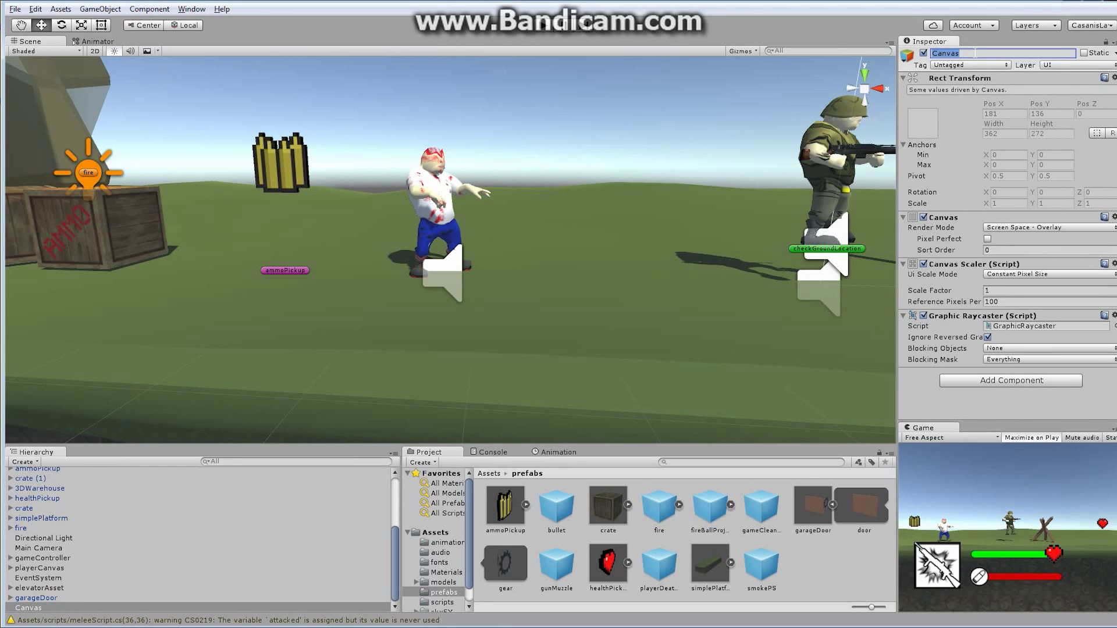
text(enemyFloatingHUD)
key(Return)
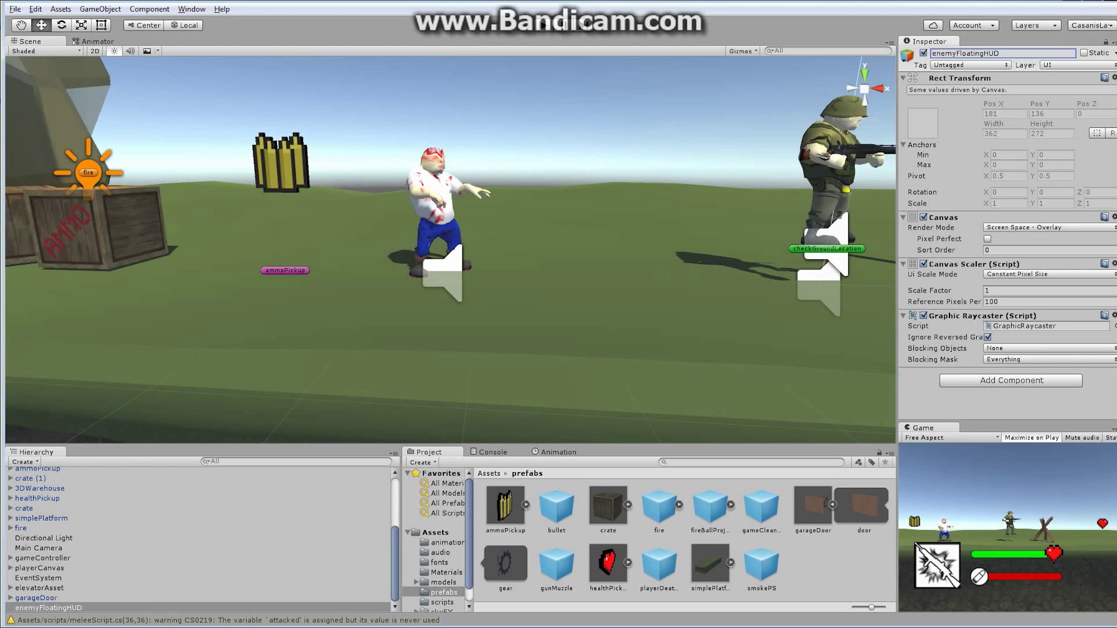
- Frame the enemyFloatingHUD canvas and set its Canvas Render Mode to World Space
scroll(580, 205, down, 5)
middle_drag(581, 205, 738, 130)
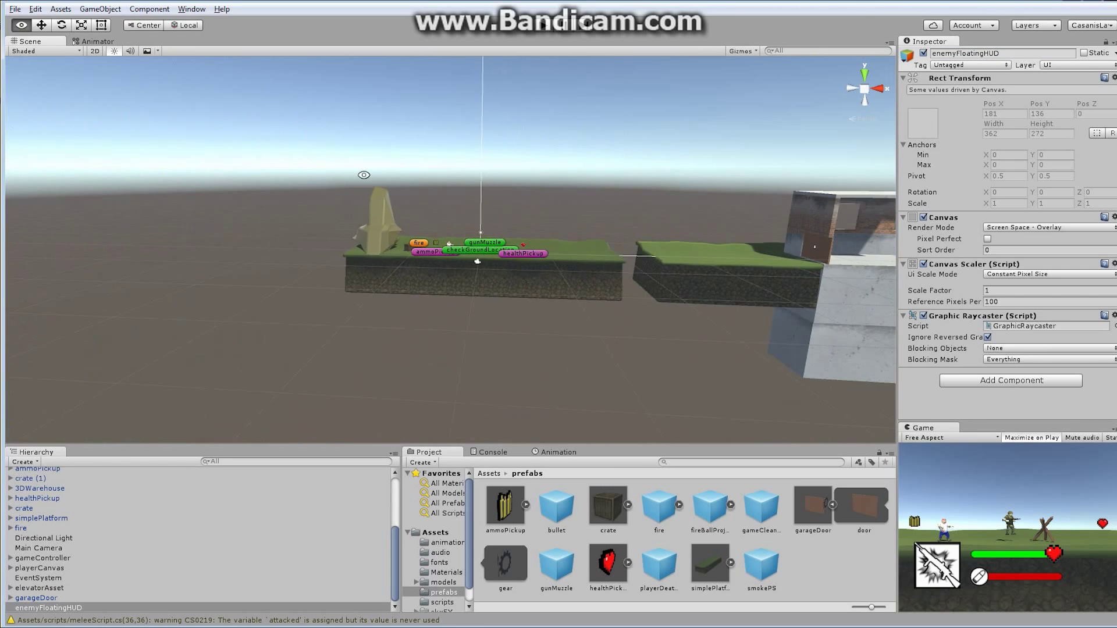
key(f)
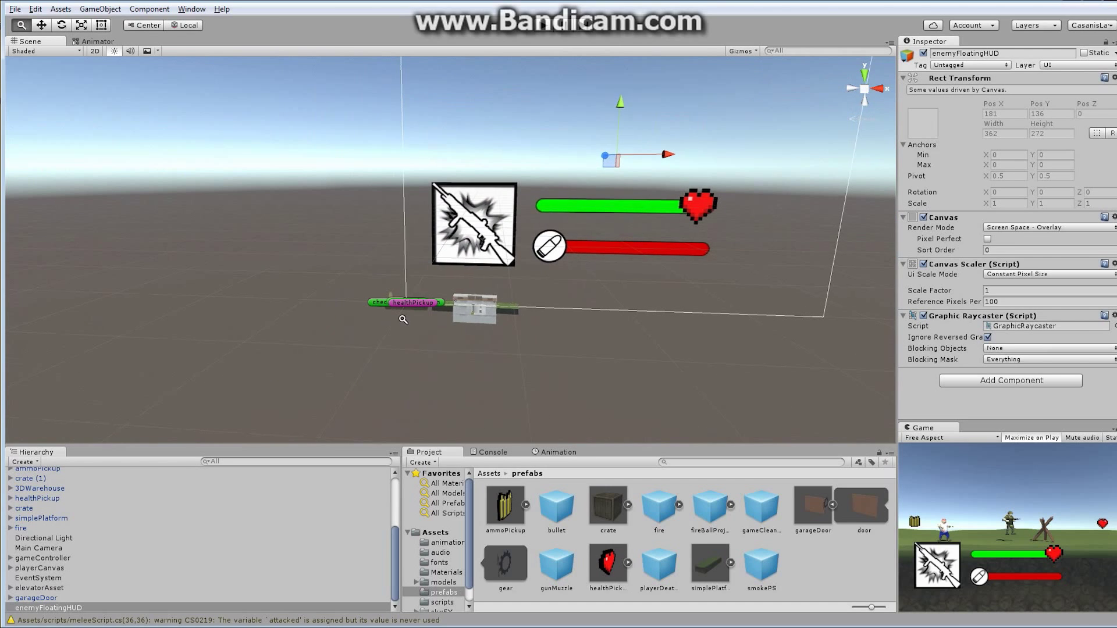
alt+right_drag(473, 313, 500, 308)
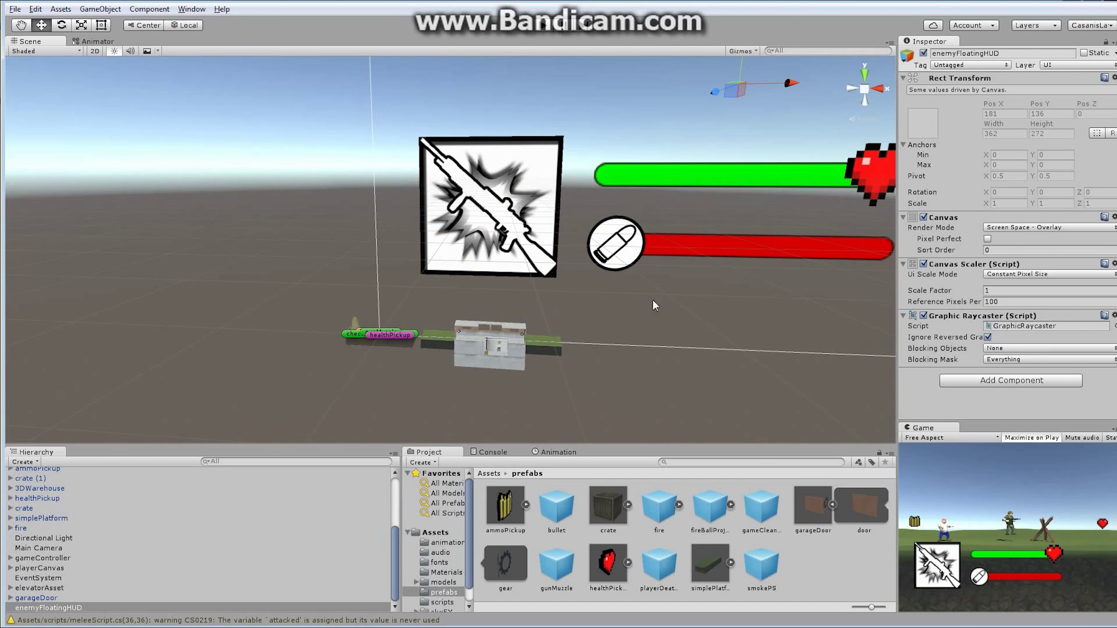
click(1065, 228)
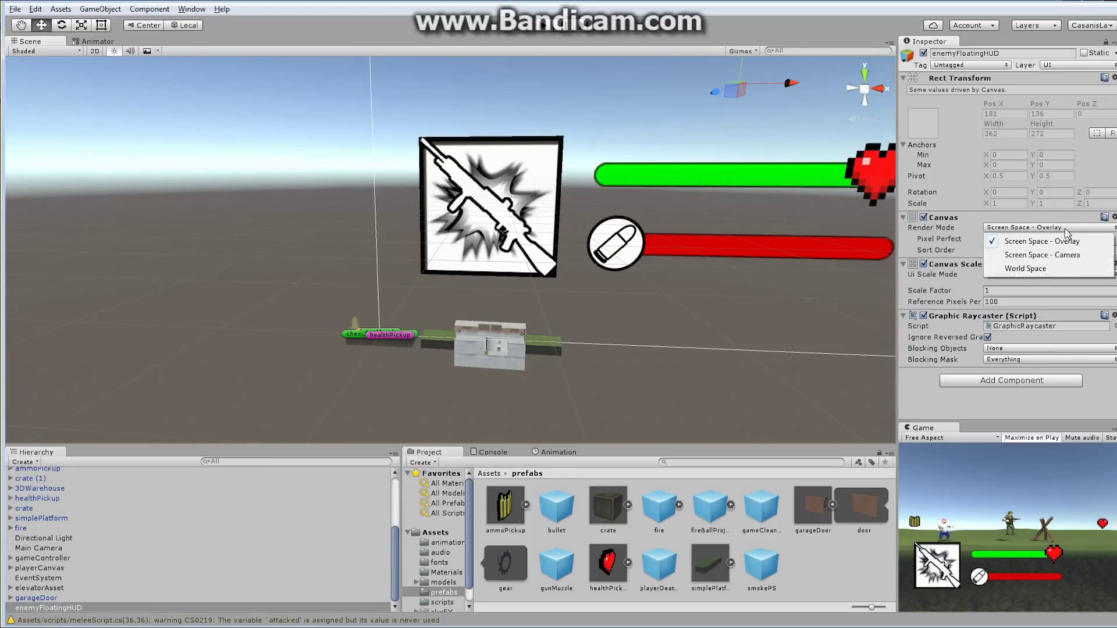
click(1038, 269)
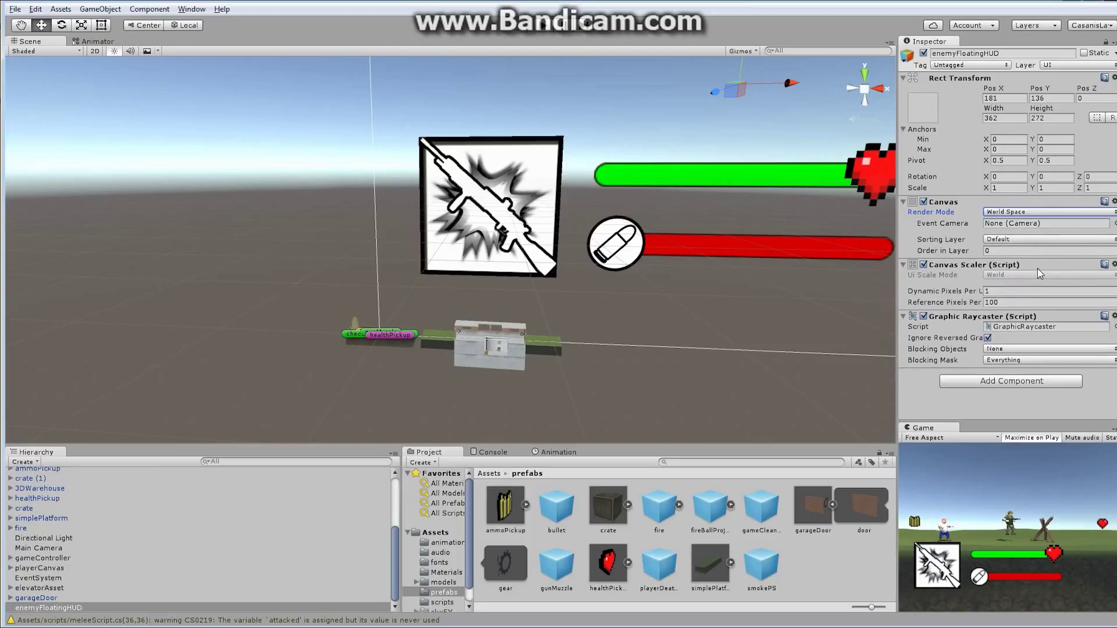
click(1048, 213)
click(1041, 226)
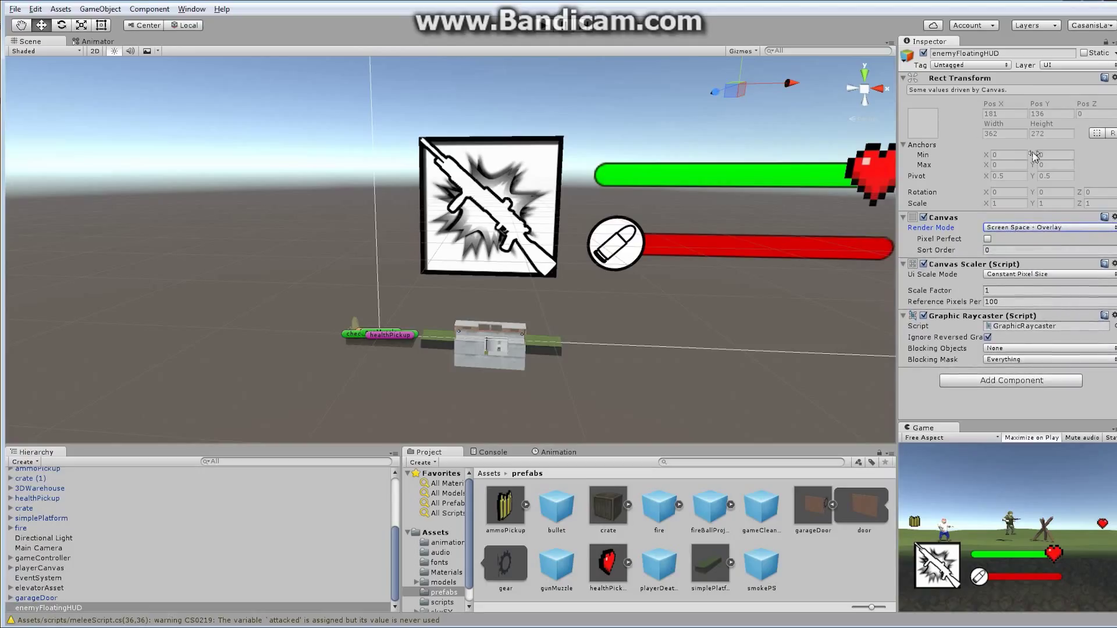
click(1085, 228)
click(1061, 264)
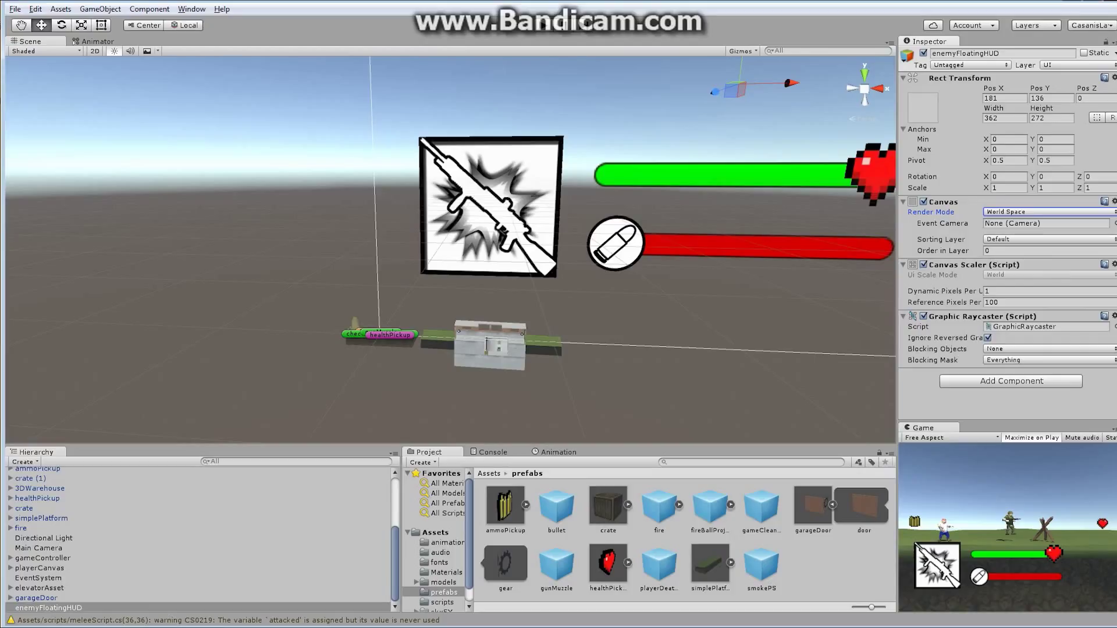
- Set the canvas Rect Transform to width 2, height 2 at position 0, 0
click(1002, 119)
text(2)
click(1052, 118)
text(2)
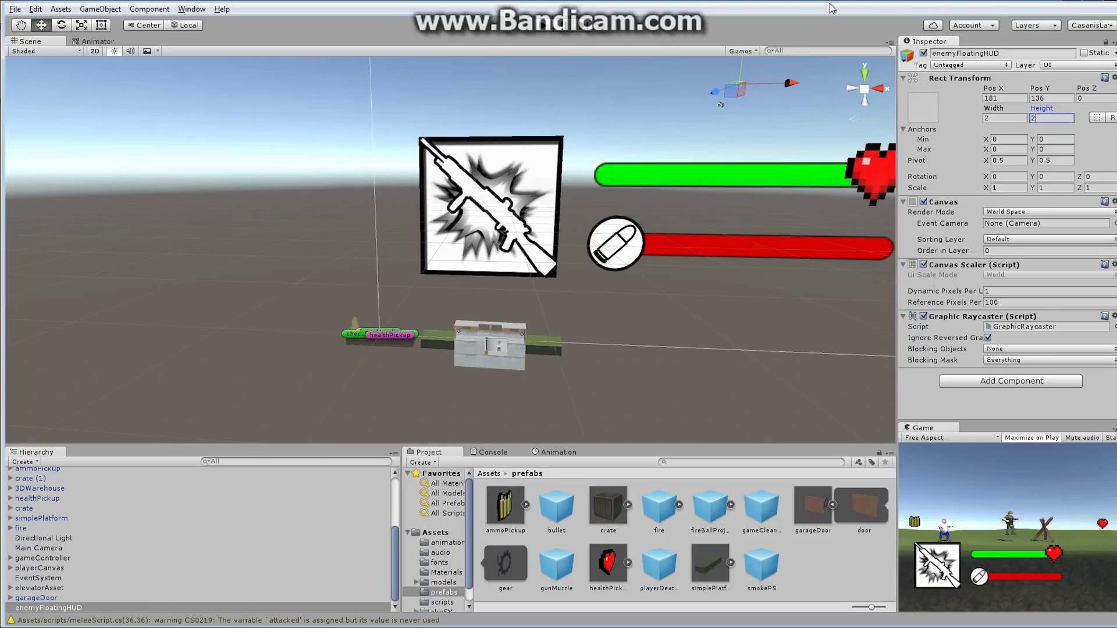
click(1004, 98)
text(0)
click(1039, 98)
text(0f)
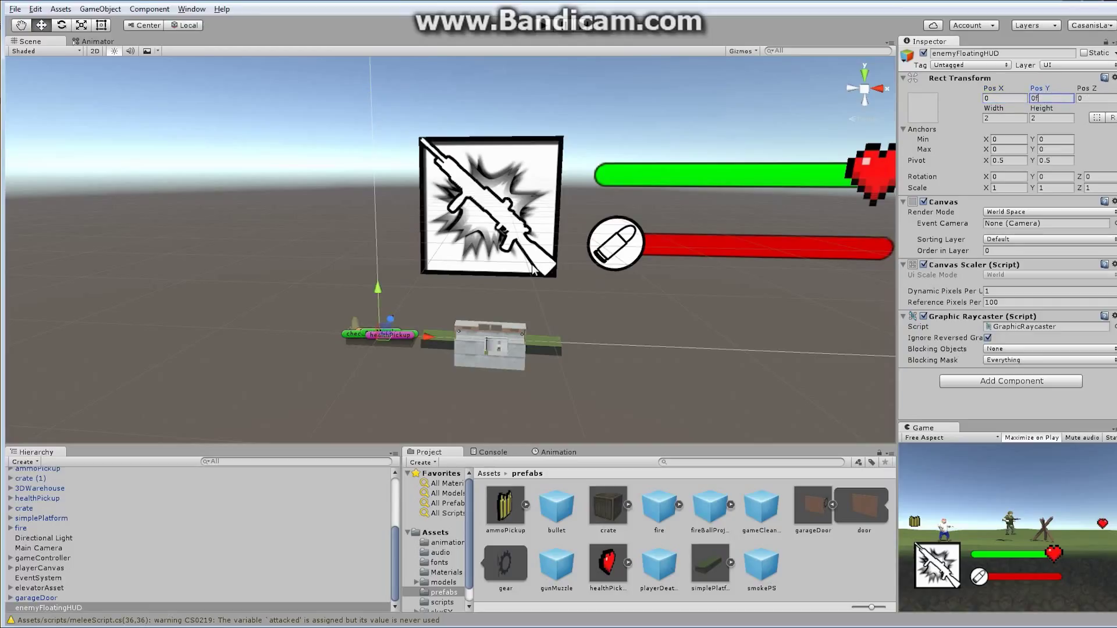
- Move the enemyFloatingHUD canvas over the zombie, to Pos X -4.53898, Pos Y 1.311
click(293, 75)
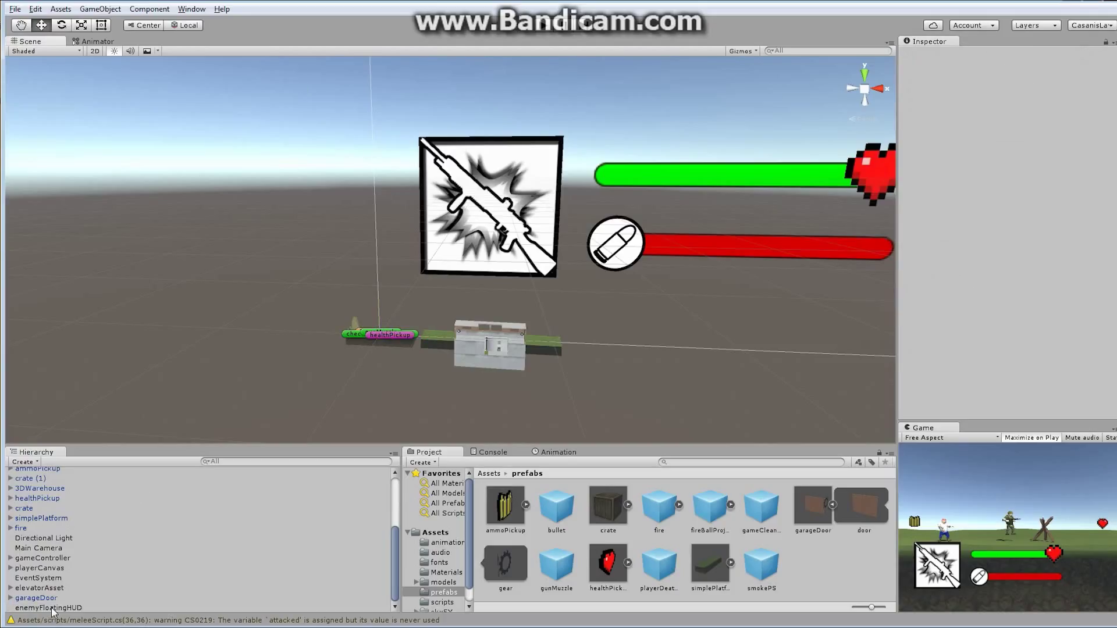
click(70, 607)
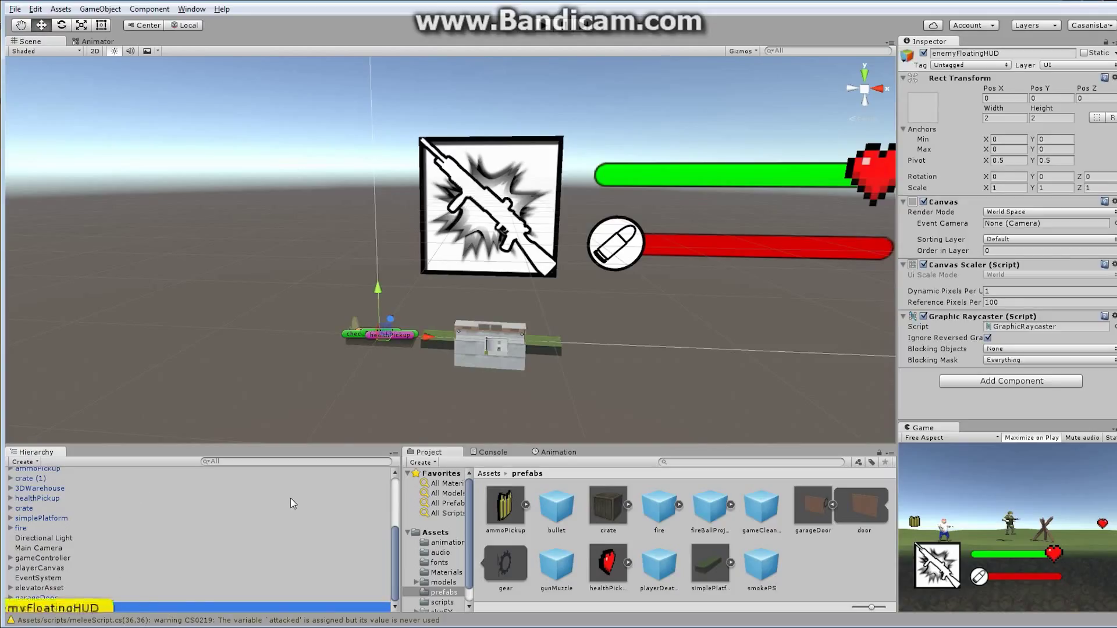
scroll(361, 267, up, 6)
right_drag(507, 154, 466, 192)
drag(558, 247, 276, 223)
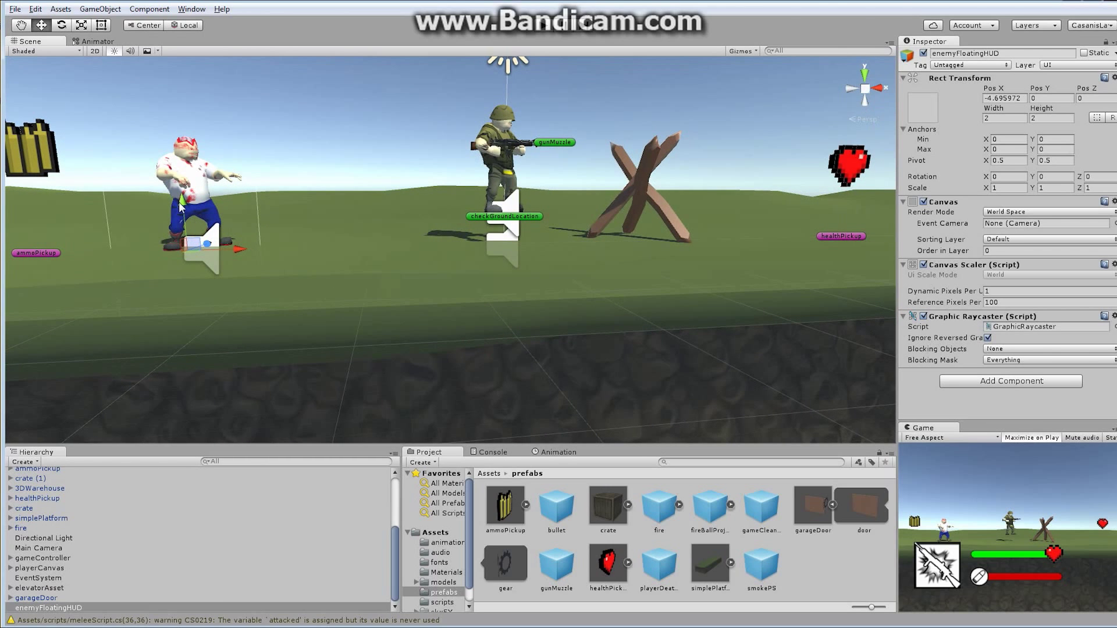
drag(179, 200, 207, 111)
drag(232, 162, 245, 162)
alt+drag(339, 175, 296, 192)
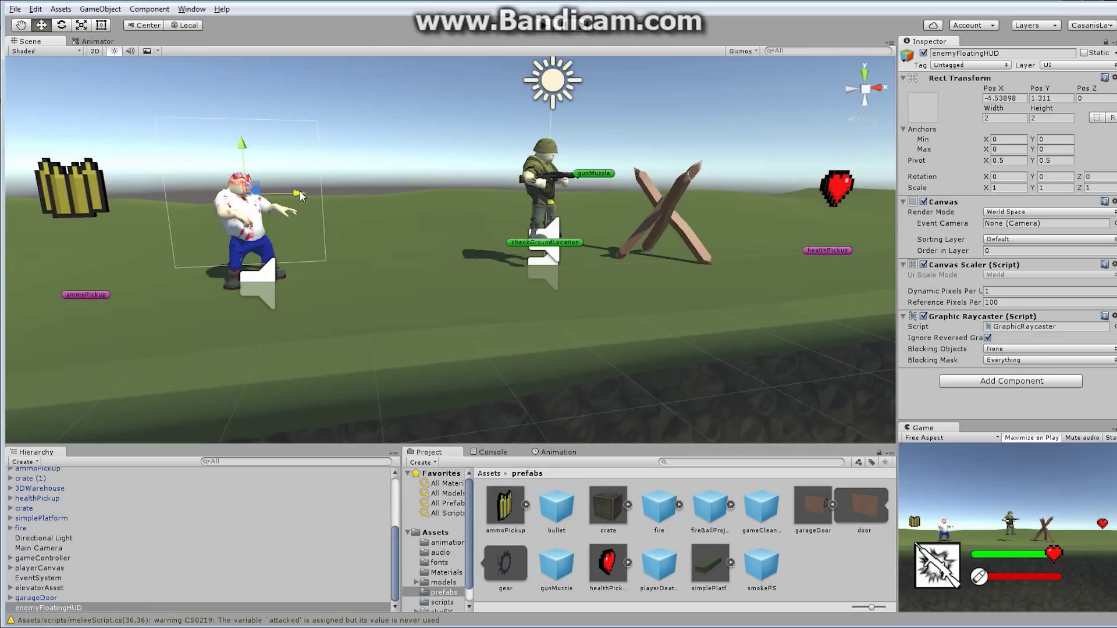
- Add a UI Slider as a child of the enemyFloatingHUD canvas
click(69, 609)
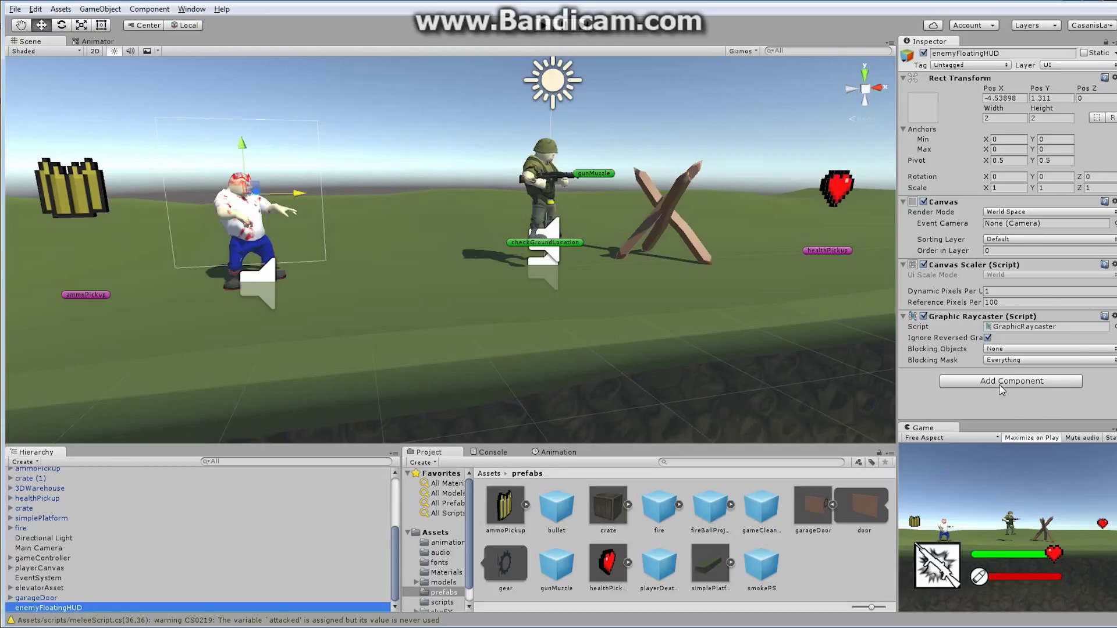
click(24, 463)
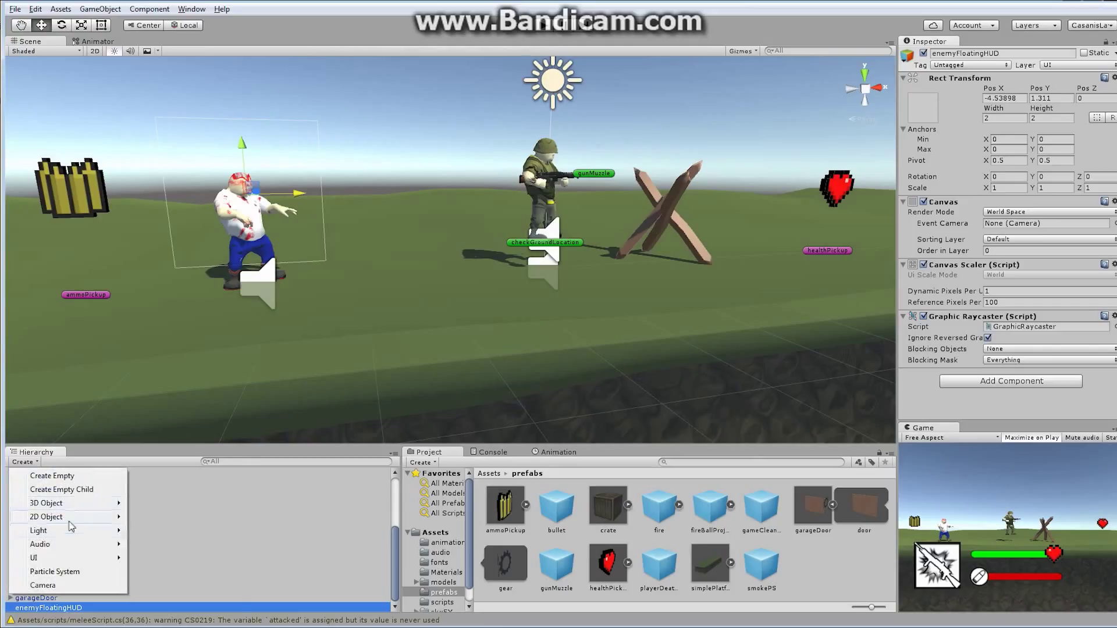
mouse_move(81, 558)
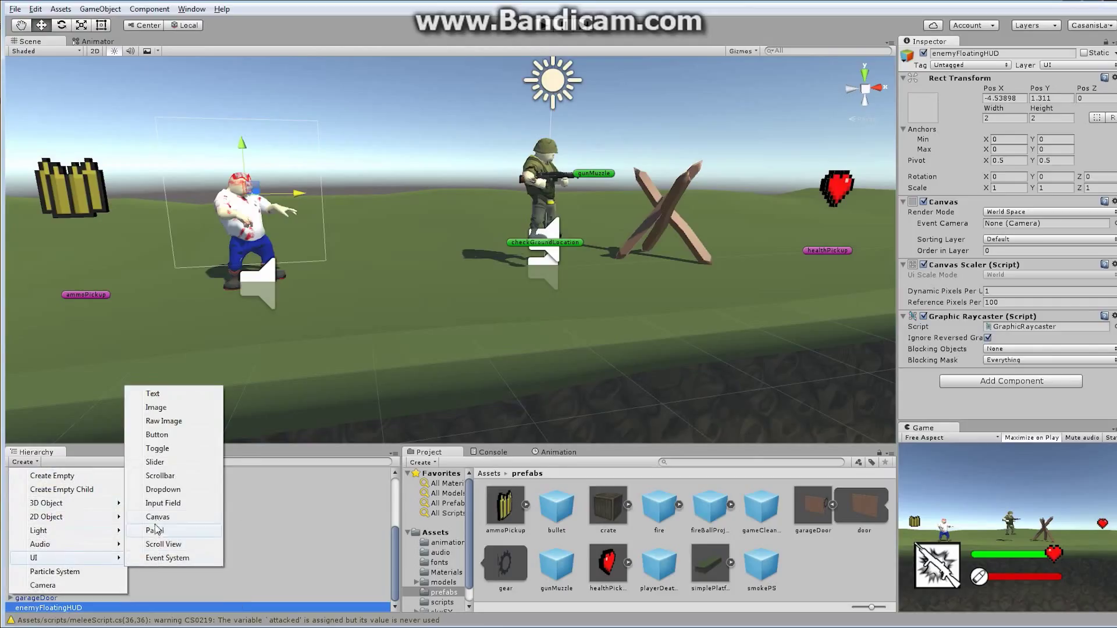
click(156, 462)
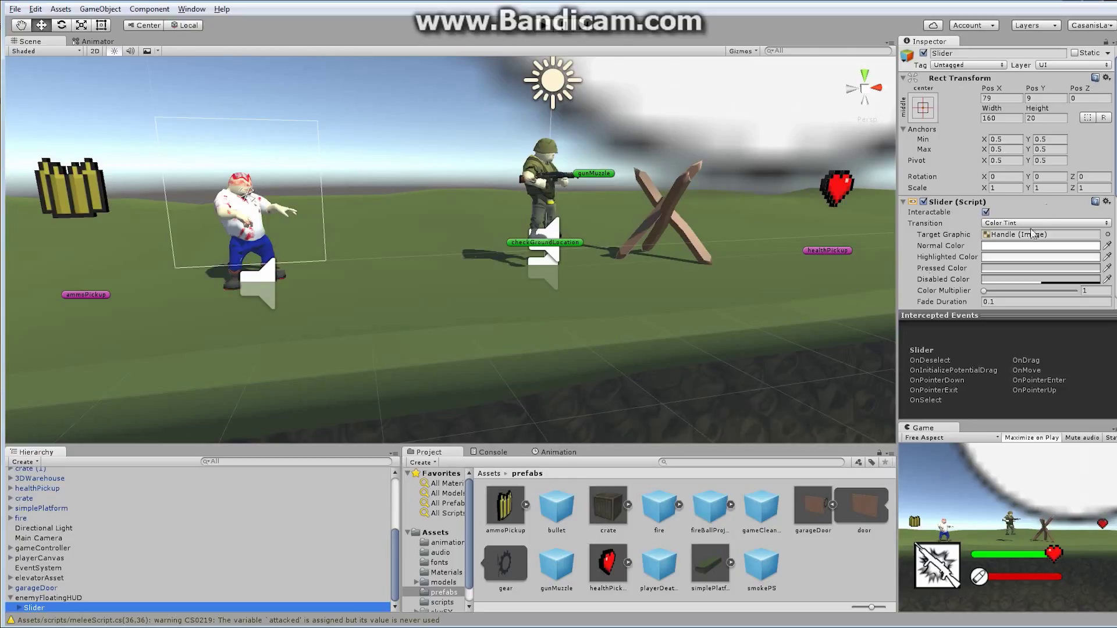
- Size the Slider to width 100, height 10 and centre it at Pos X 0, Pos Y 0
click(1007, 119)
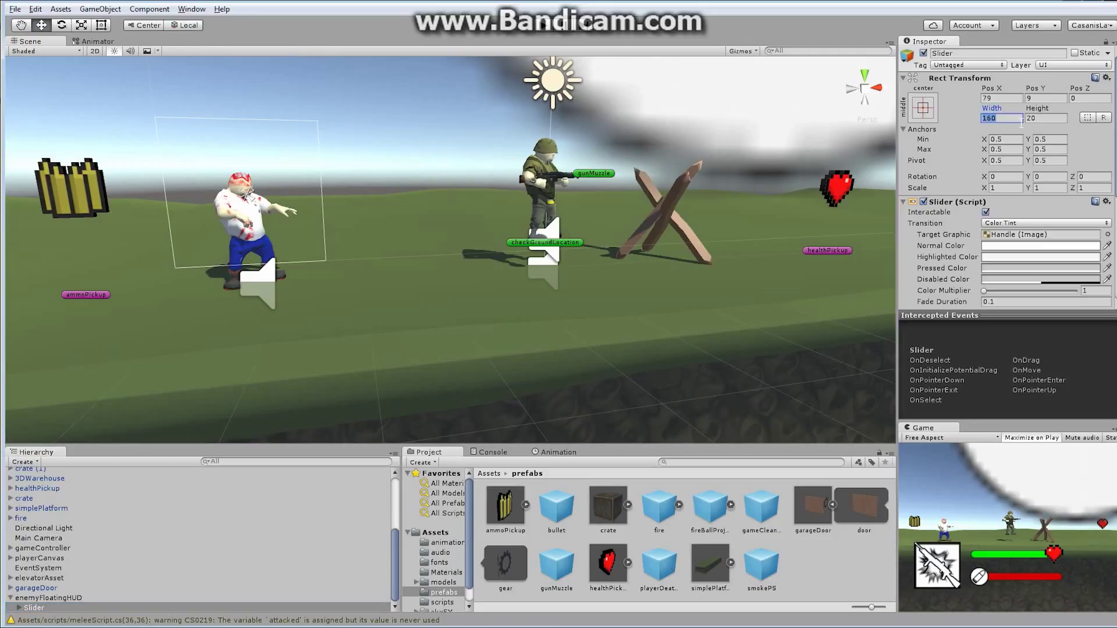
text(100)
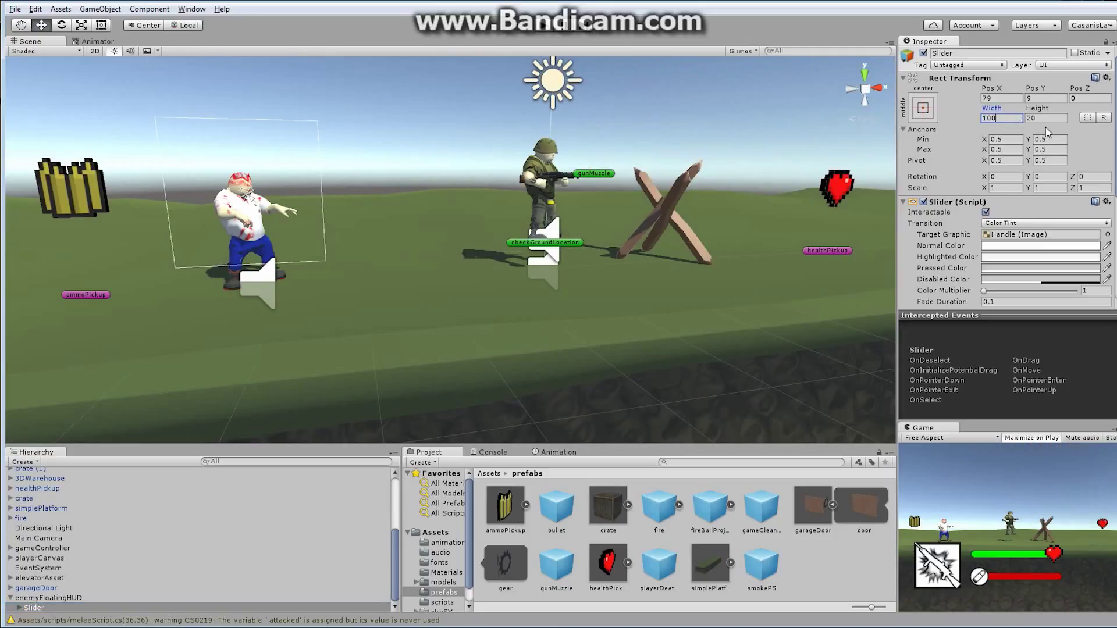
click(1038, 118)
click(1039, 119)
key(BackSpace)
key(BackSpace)
text(10)
click(1004, 98)
text(0)
key(Tab)
text(0)
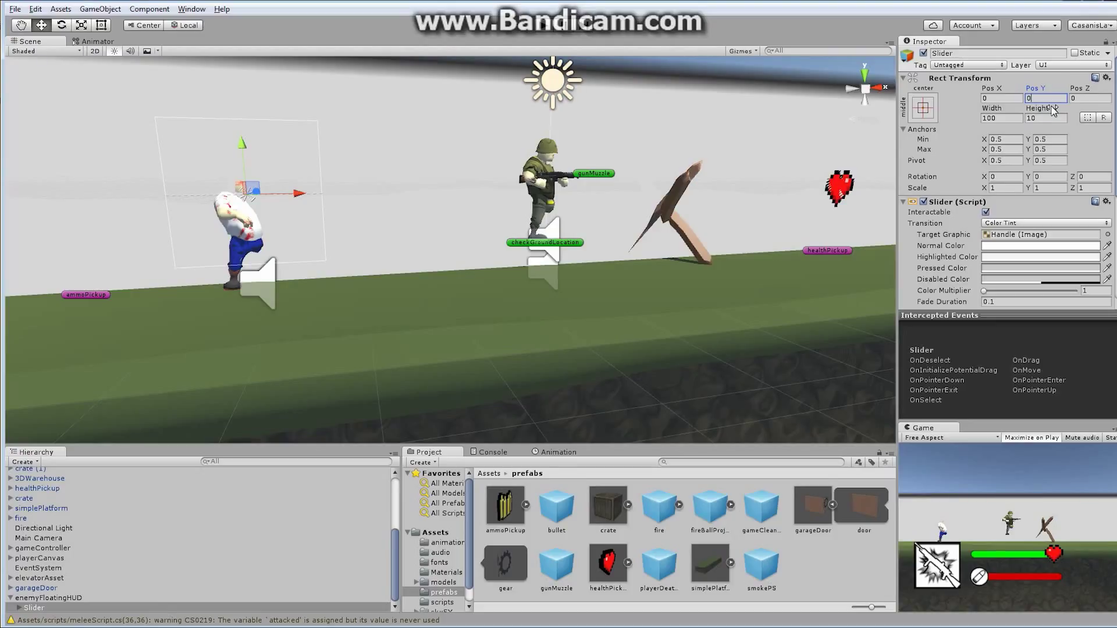
- Set the Slider's Scale X and Y to 0.015
click(1004, 189)
alt+right_drag(732, 294, 468, 252)
alt+right_drag(322, 272, 731, 262)
click(1008, 187)
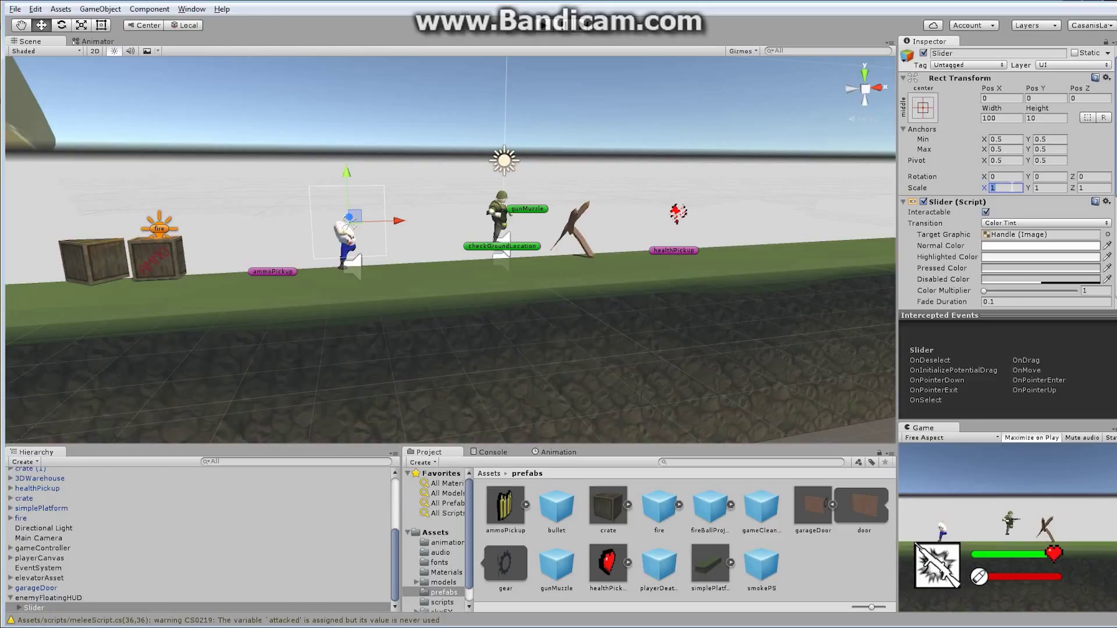
text(0.15)
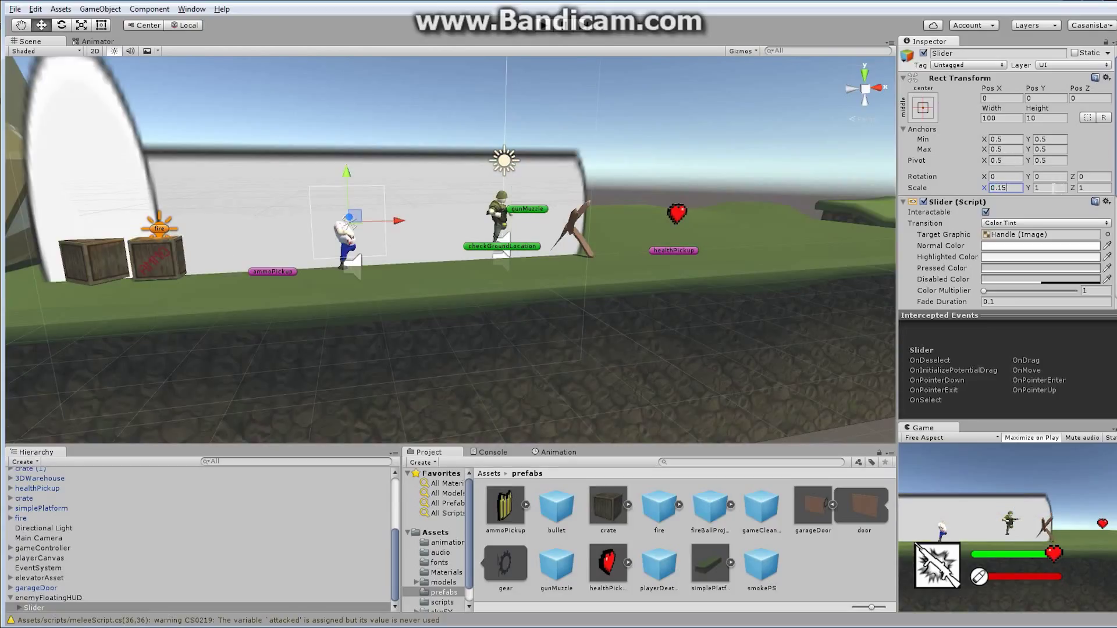
key(Tab)
click(998, 187)
text(0)
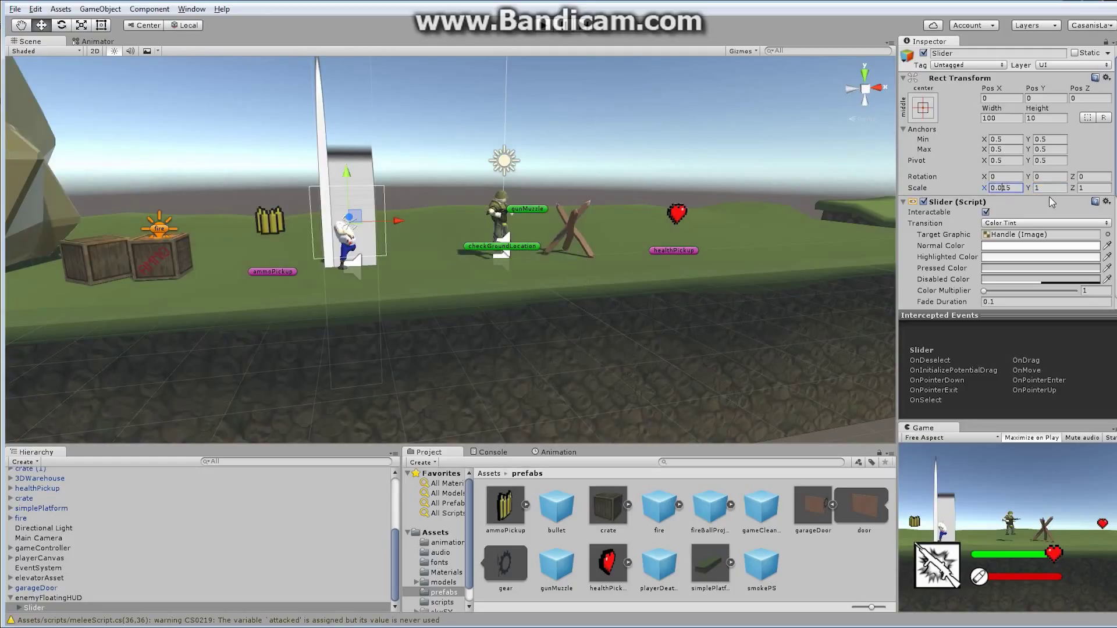
click(1050, 188)
text(0.015)
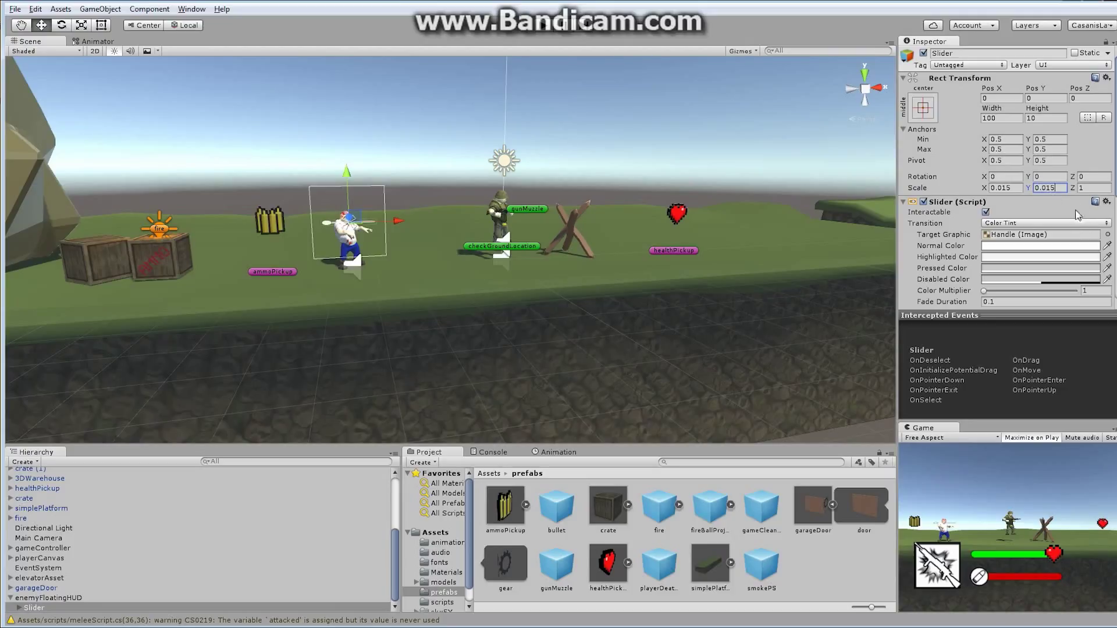
click(1091, 188)
- Change the Slider's height back to 20
alt+drag(343, 215, 519, 206)
scroll(519, 207, up, 3)
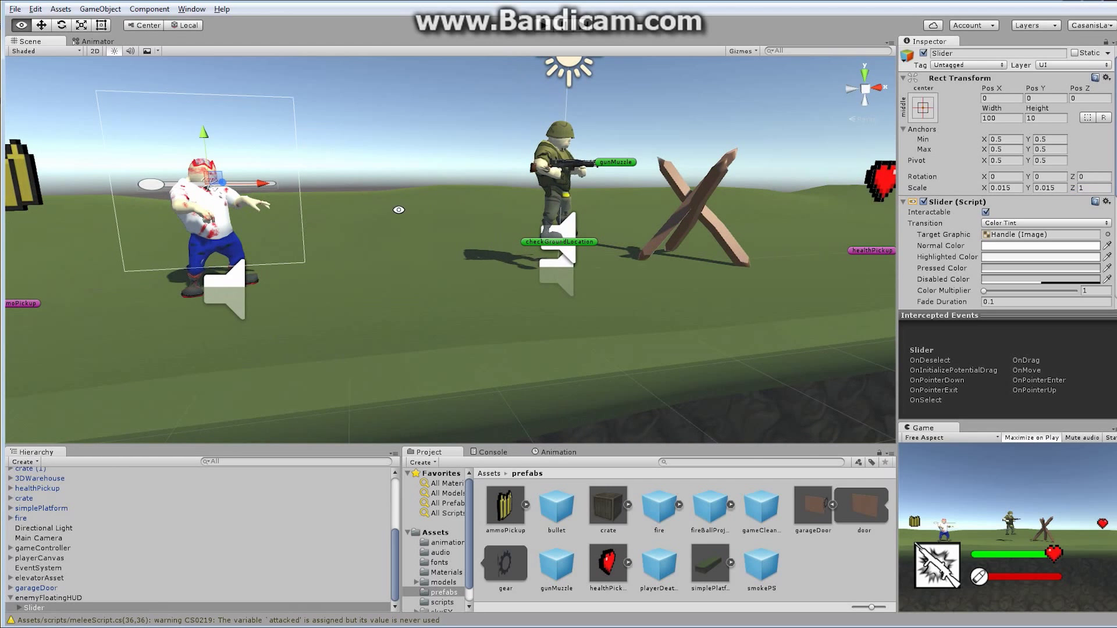
middle_drag(400, 210, 509, 250)
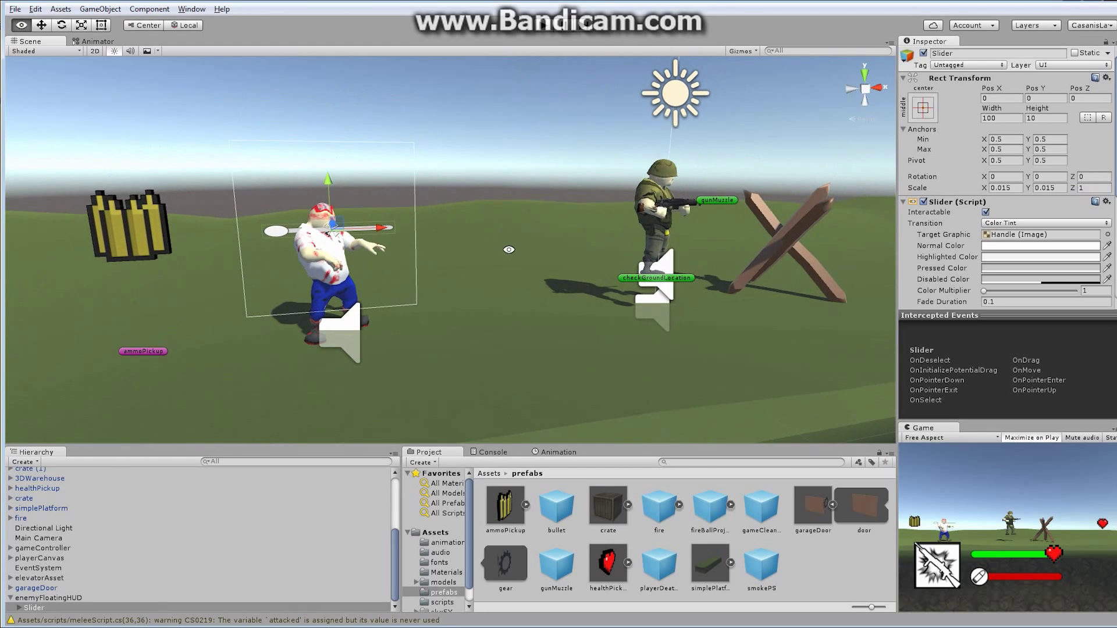
click(1038, 119)
text(20)
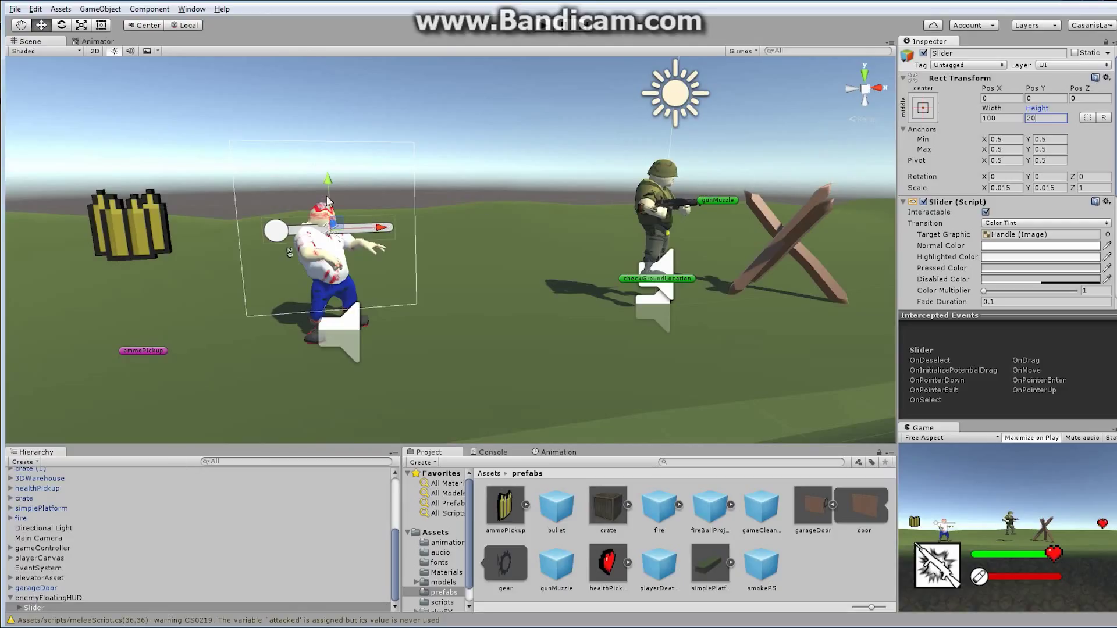
- Raise the slider above the zombie's head to Pos Y 0.571 and rename it enemyHealthSlider
drag(333, 186, 327, 139)
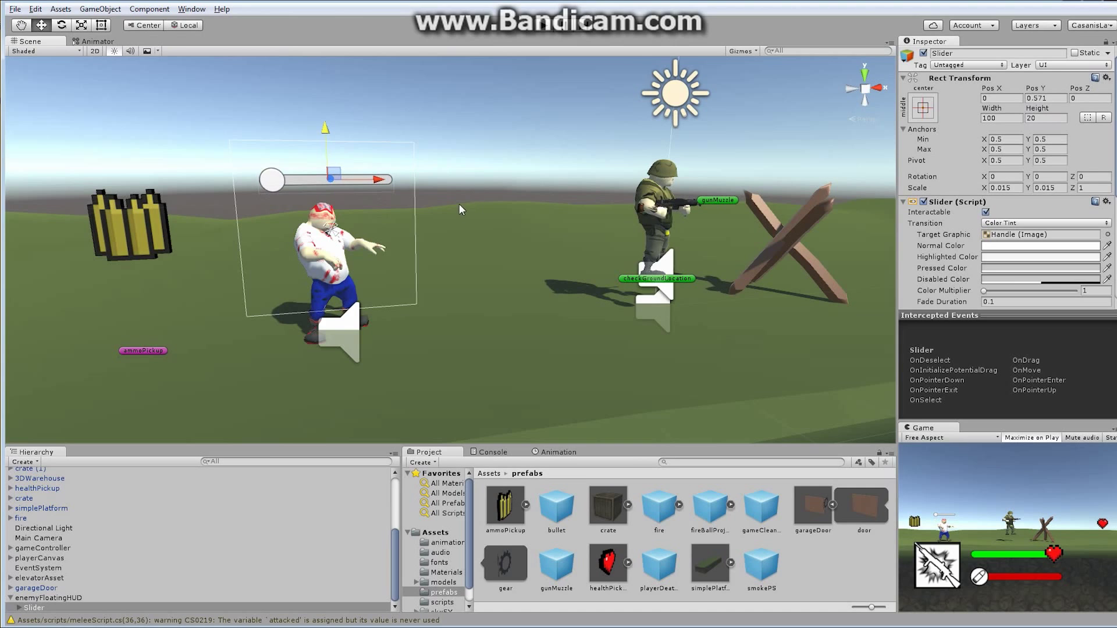
alt+drag(459, 206, 407, 261)
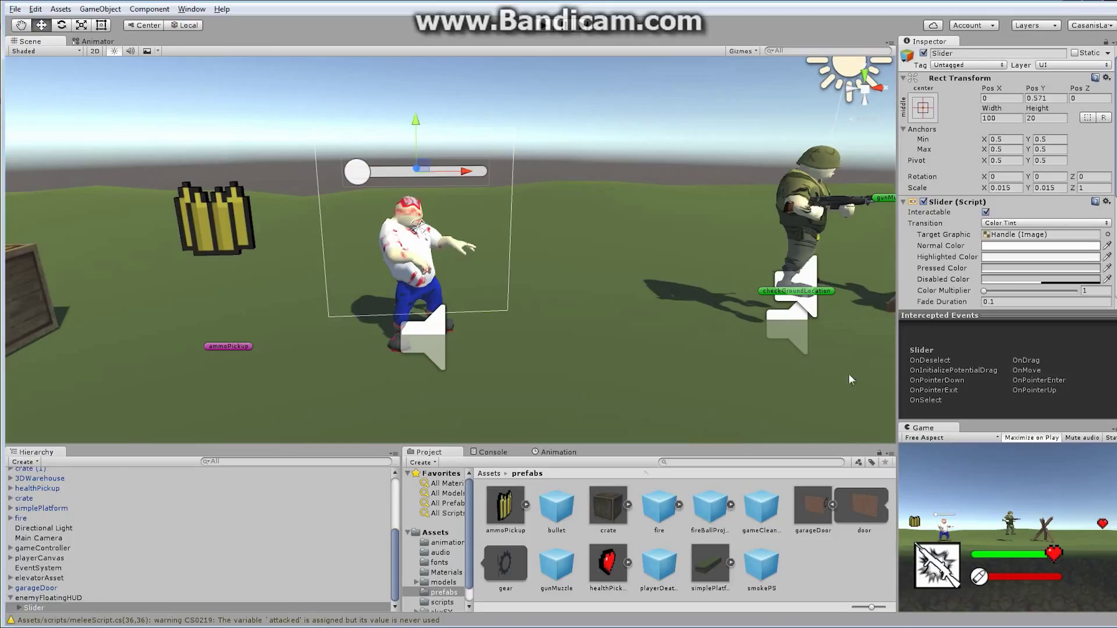
click(966, 54)
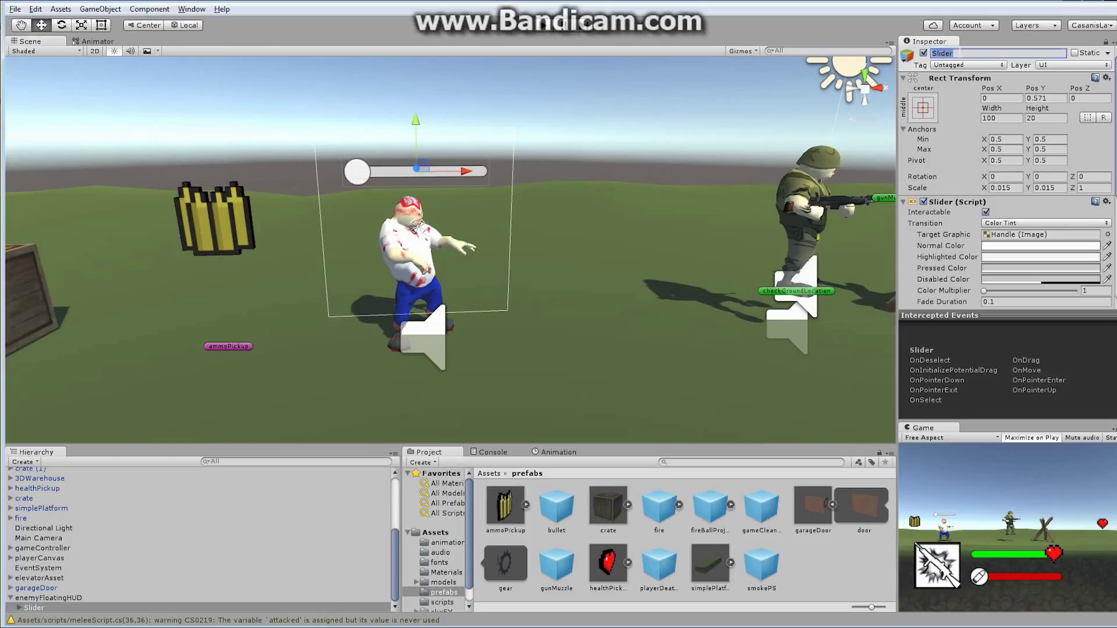
text(enemyHealthSlider)
key(Return)
key(ctrl+p)
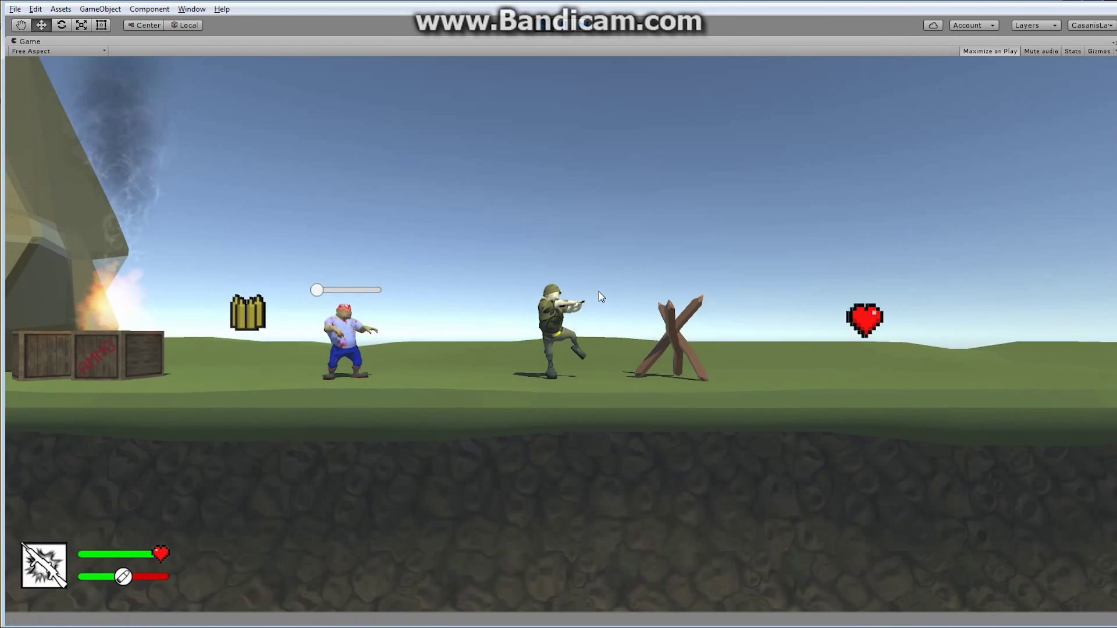
key(space)
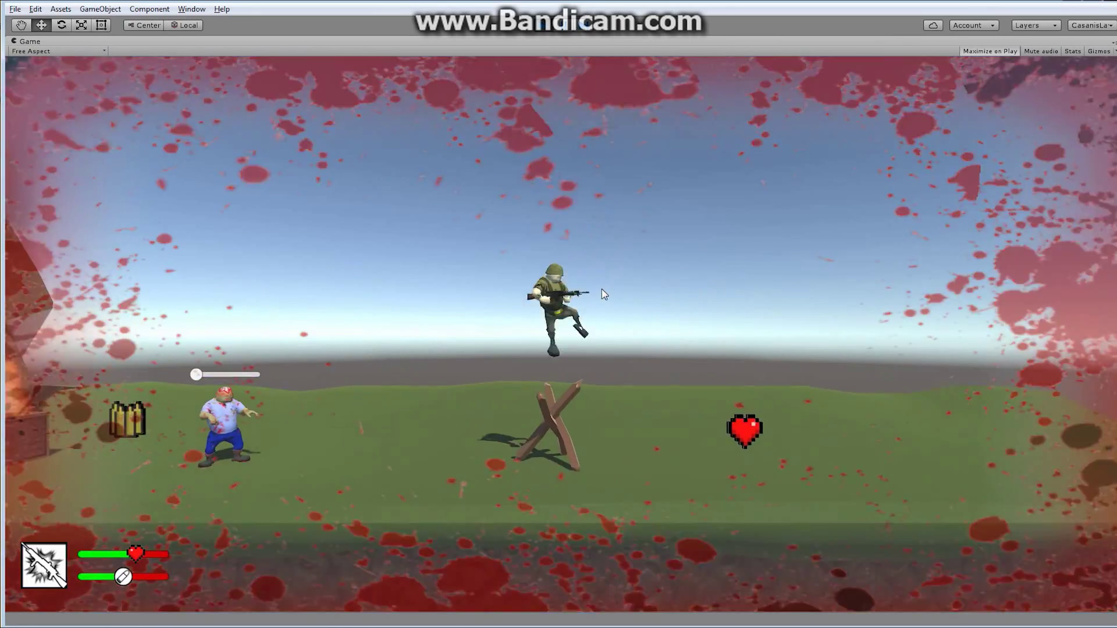
key(Left)
- Exit Play mode and set enemyHealthSlider's Slider Transition to None
click(542, 29)
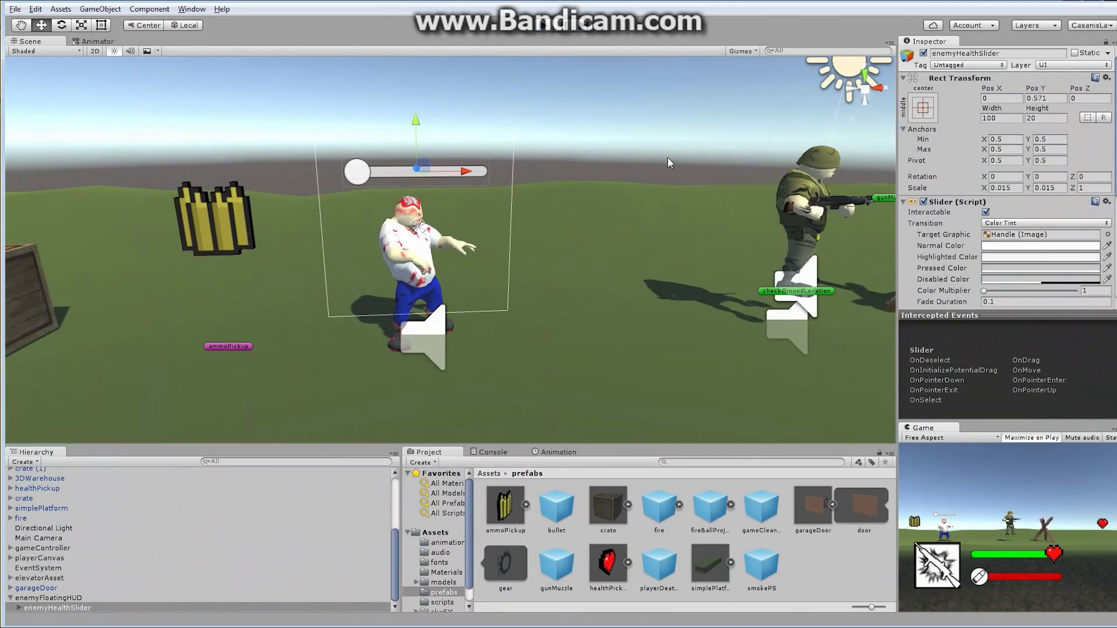
click(1028, 225)
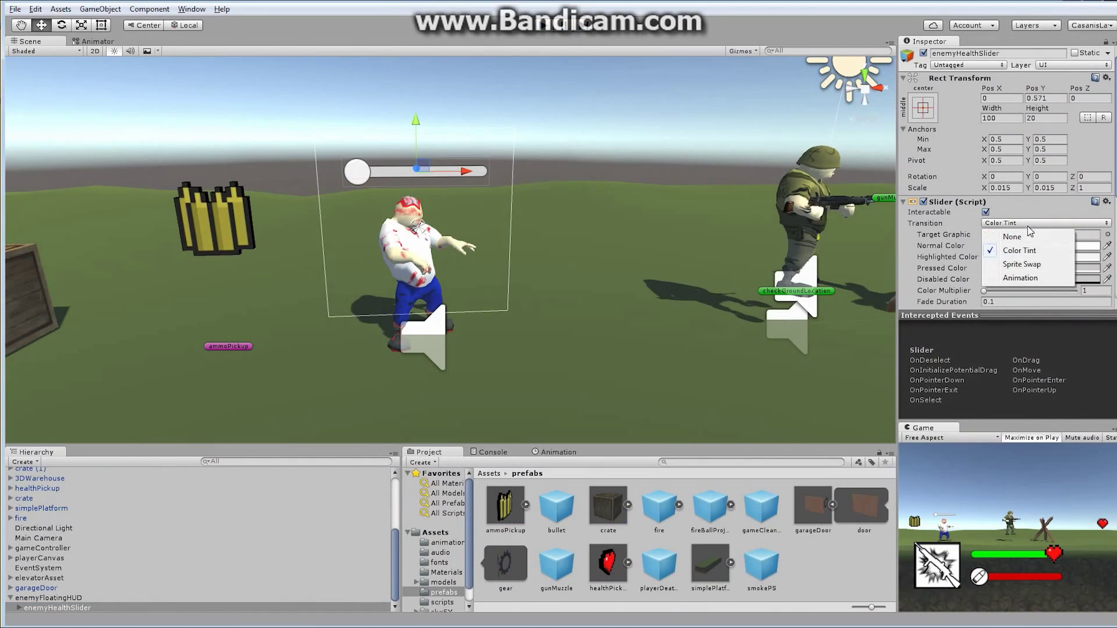
click(1015, 237)
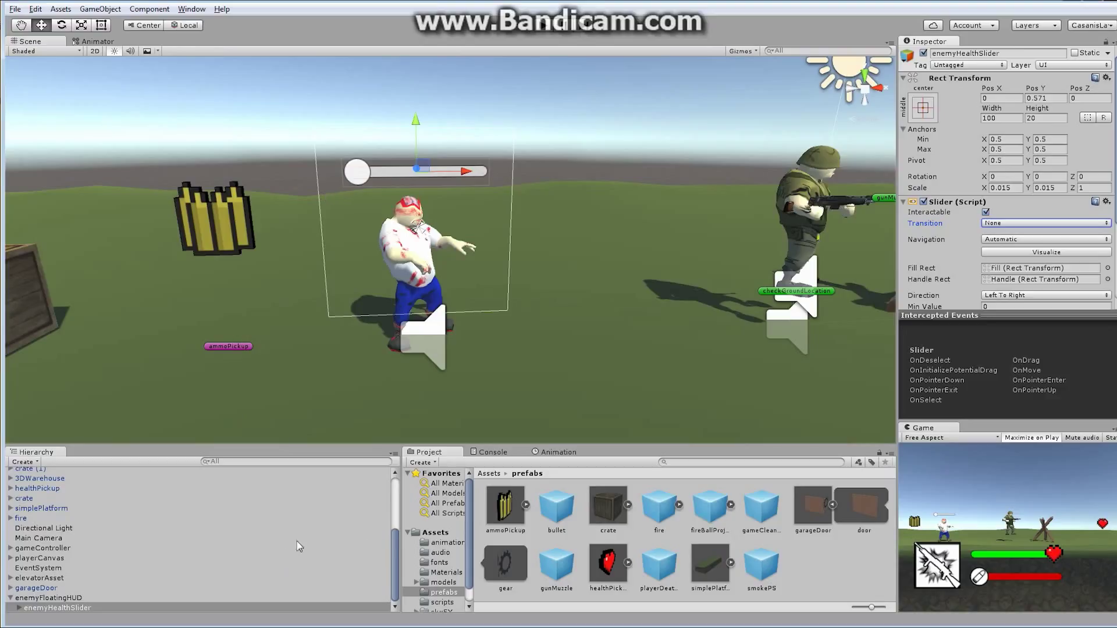
click(215, 607)
- Make the slider's Background image colour pure red (FF0000)
click(19, 607)
scroll(393, 547, down, 1)
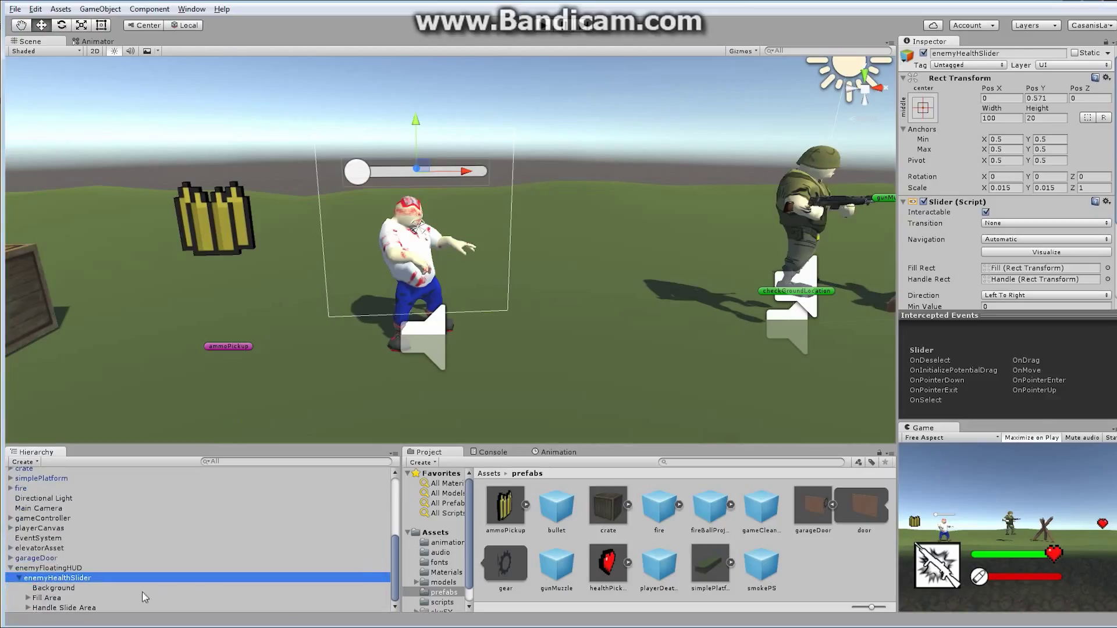
click(232, 589)
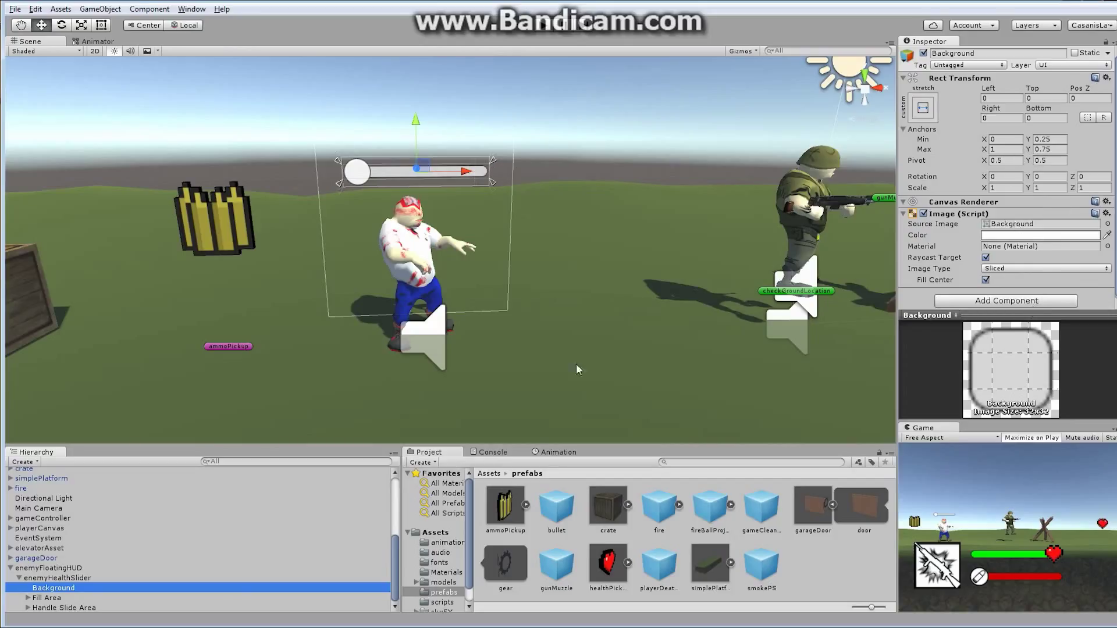
click(1051, 236)
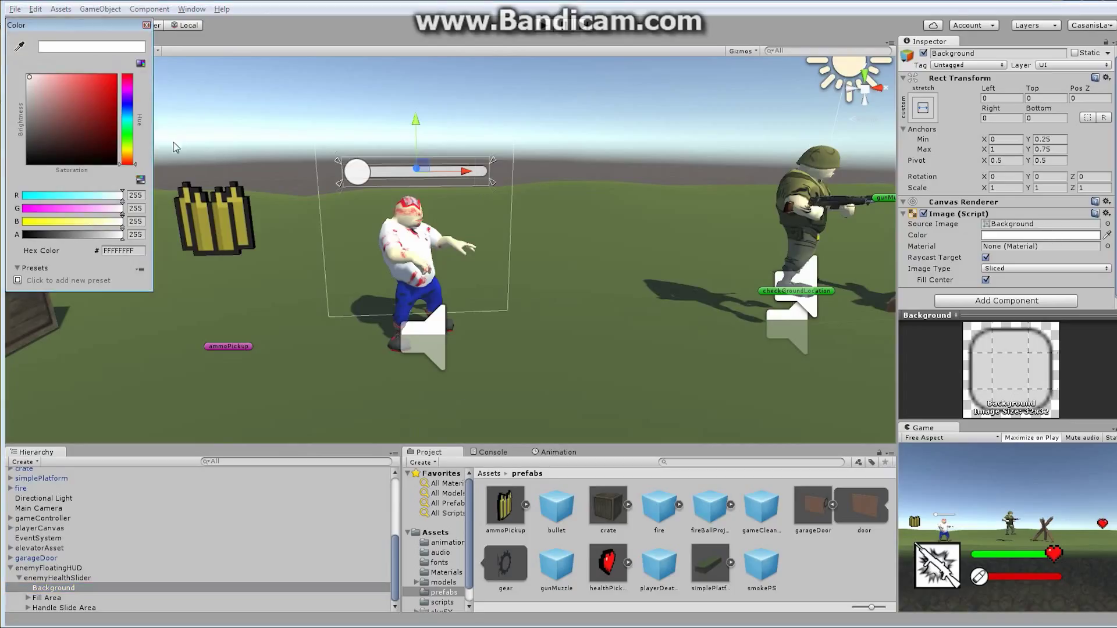
click(116, 76)
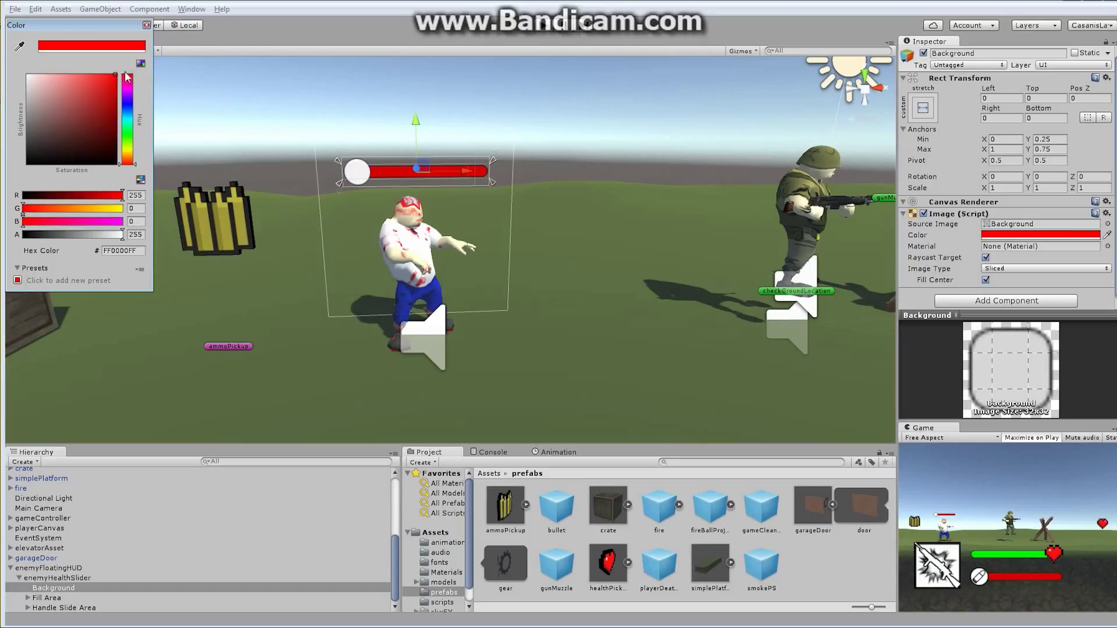
click(147, 25)
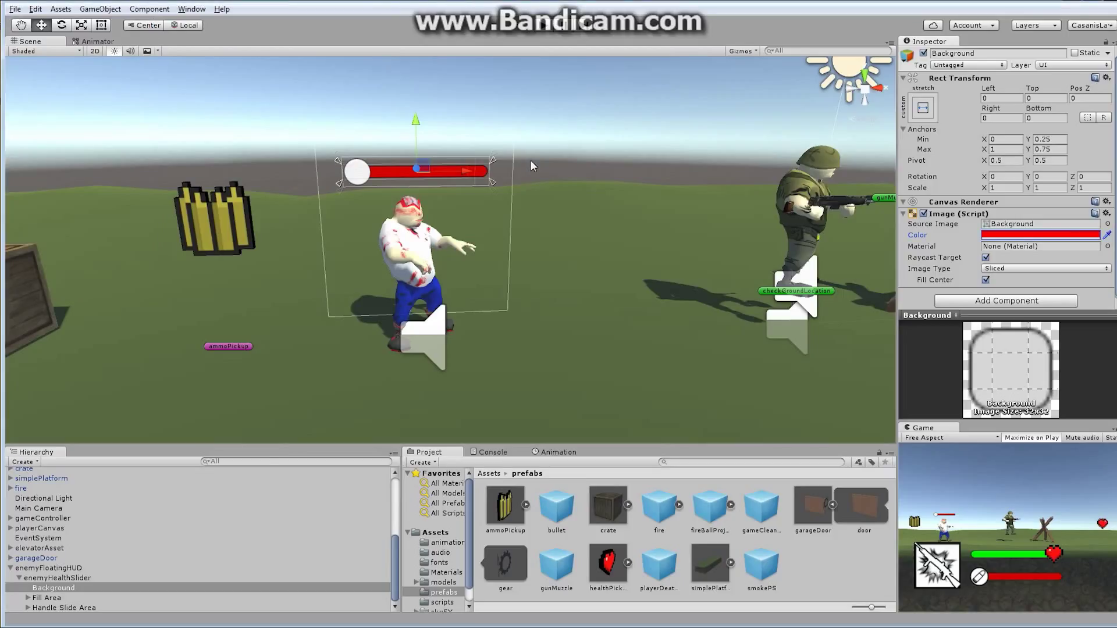
- Set the Fill Area's Fill image colour to bright green (05FF00)
click(50, 598)
click(28, 598)
scroll(387, 544, down, 1)
click(45, 598)
click(1055, 251)
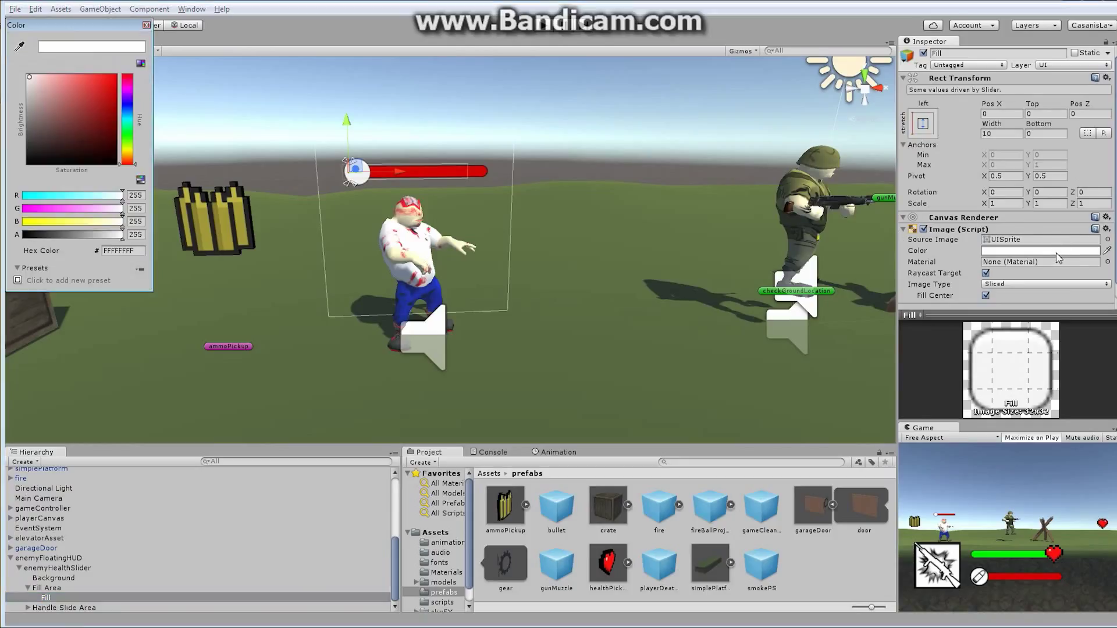
click(126, 125)
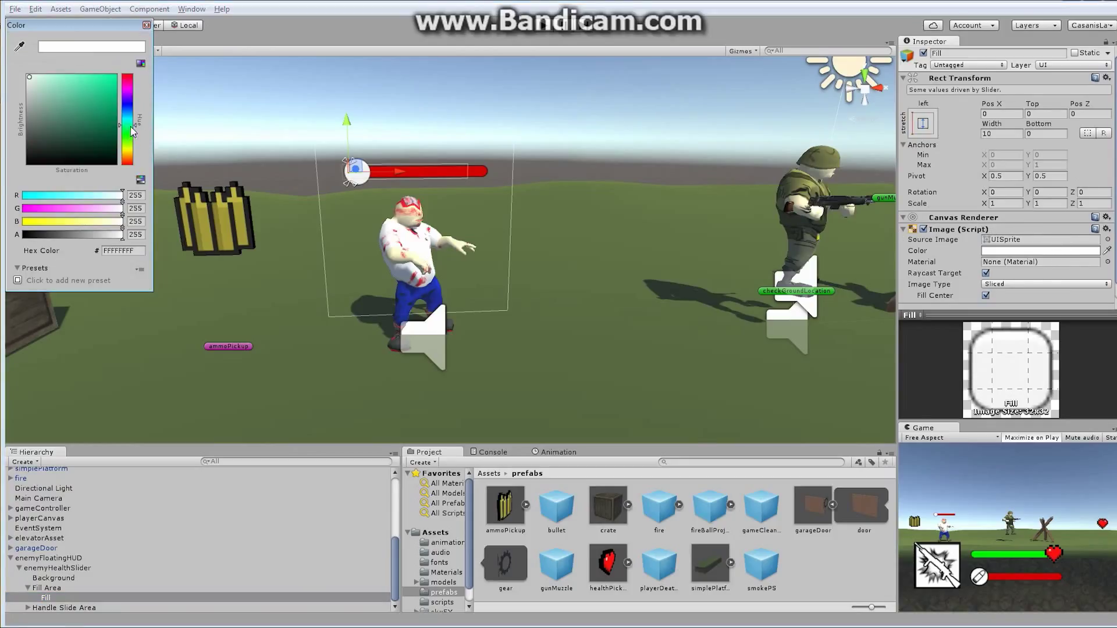
click(127, 135)
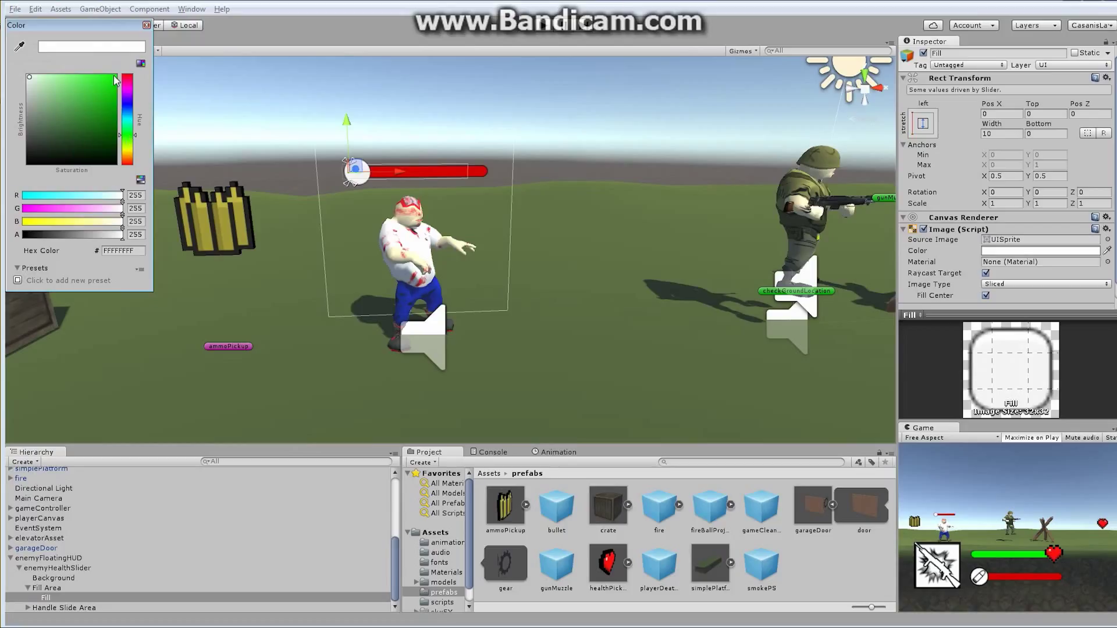
click(116, 77)
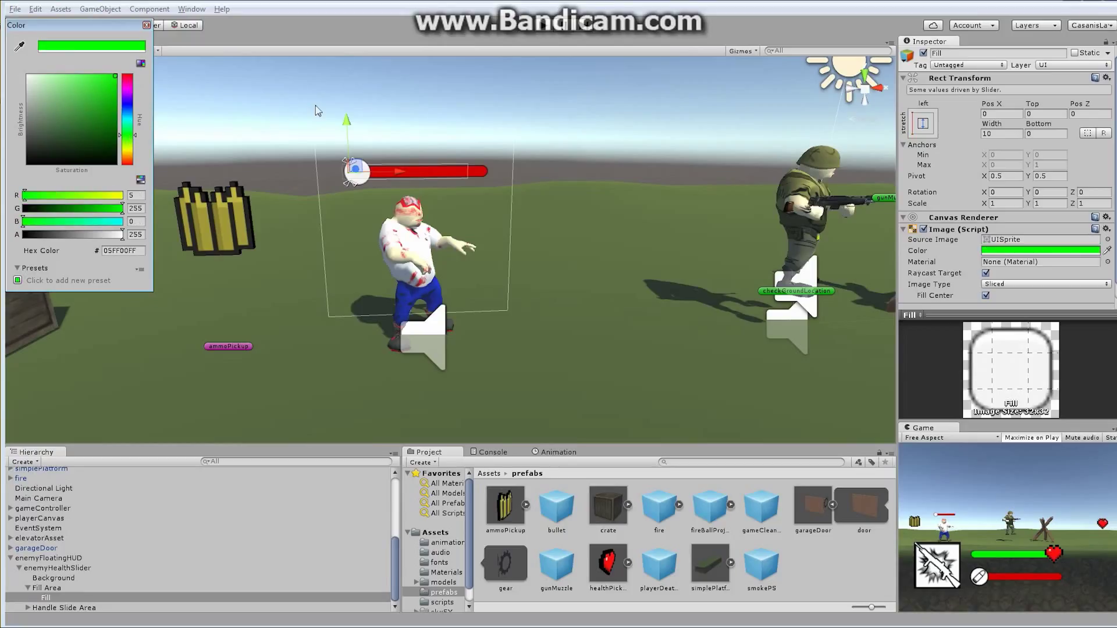
click(146, 26)
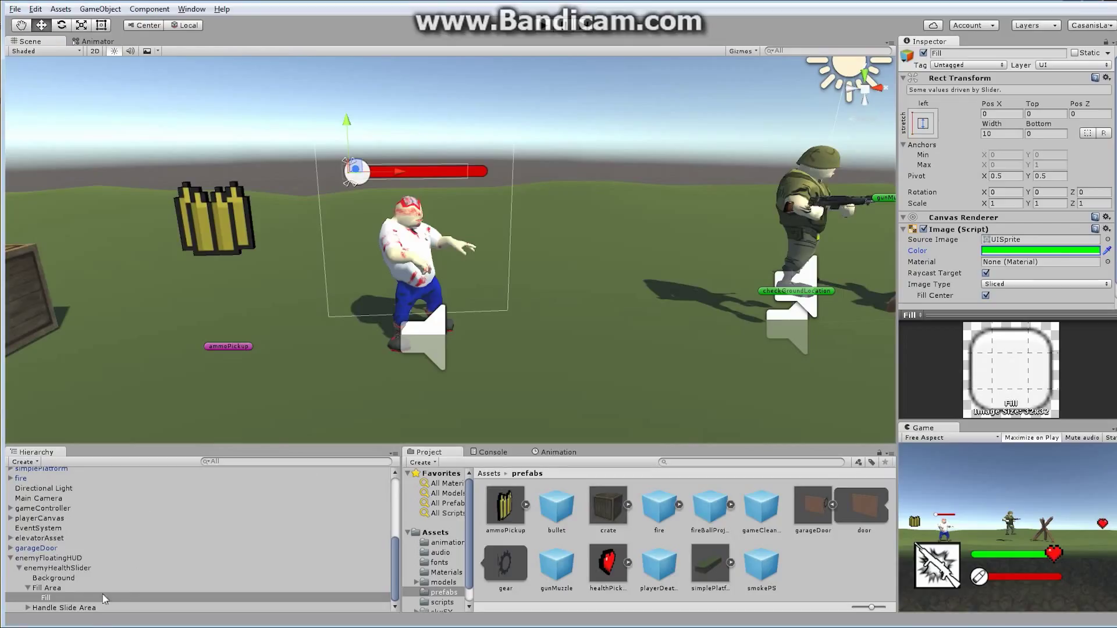
- Assign the heart sprite as the Source Image of Handle under Handle Slide Area
click(88, 607)
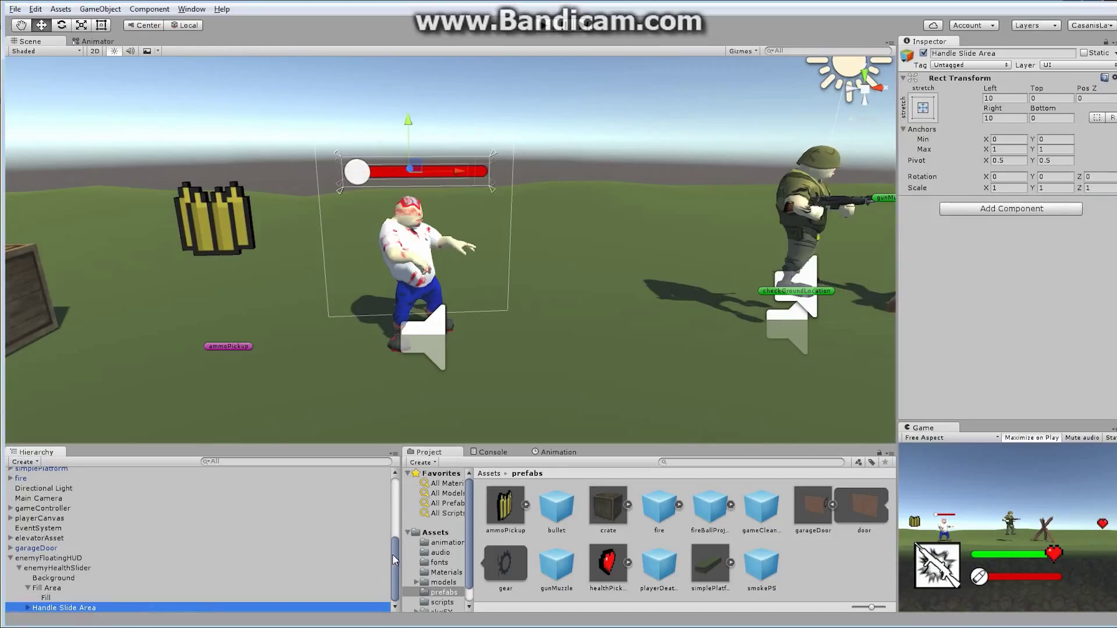
click(27, 607)
scroll(392, 570, down, 1)
click(58, 607)
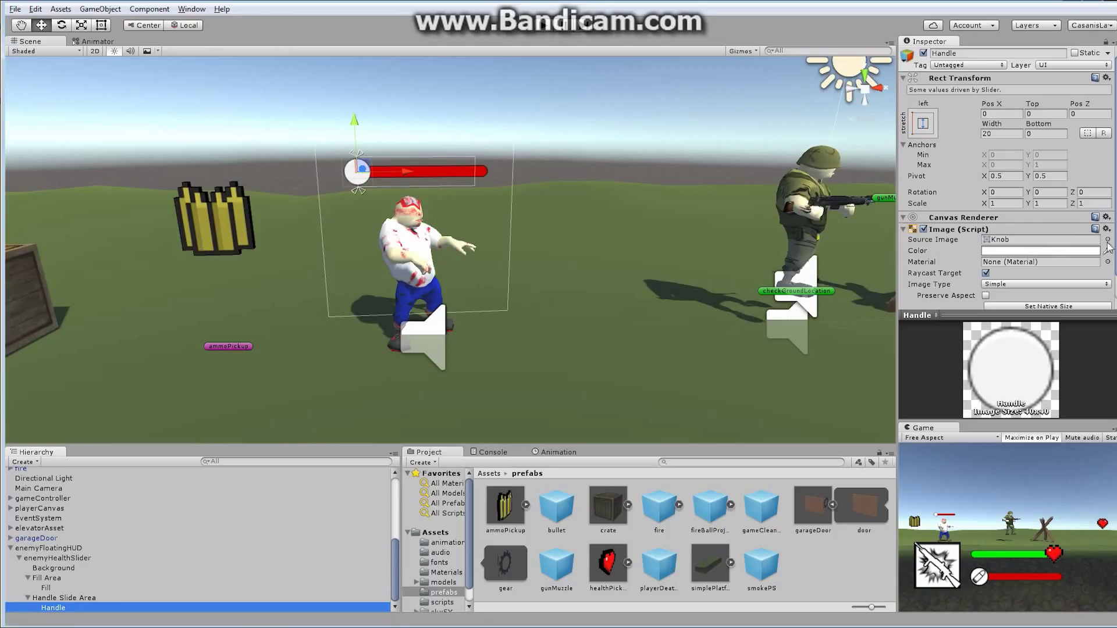
click(1108, 240)
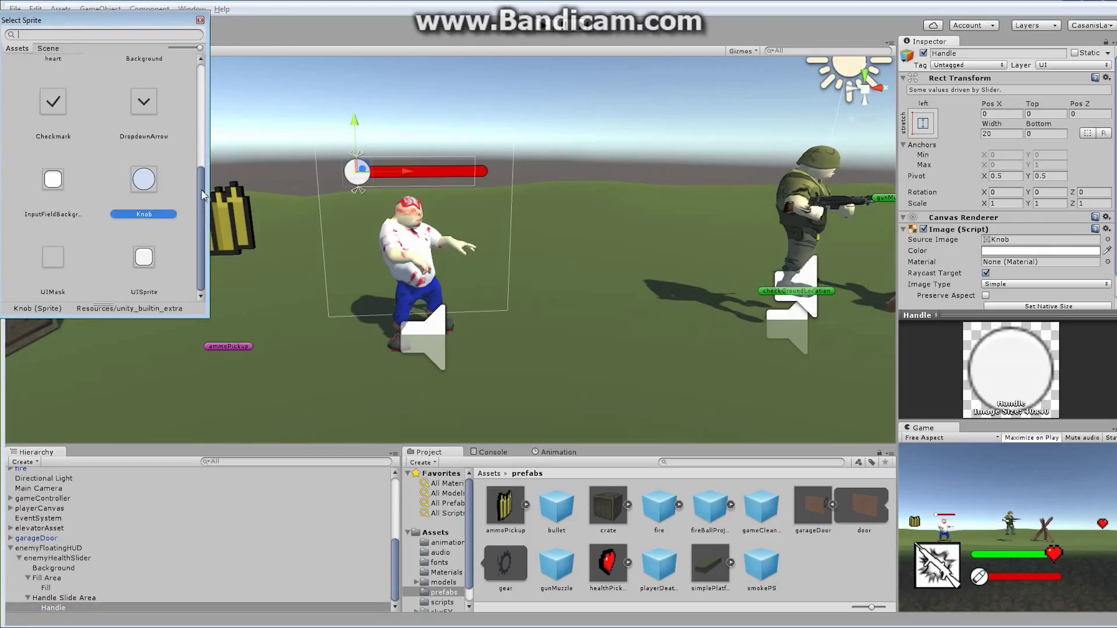
scroll(49, 110, up, 3)
double_click(49, 111)
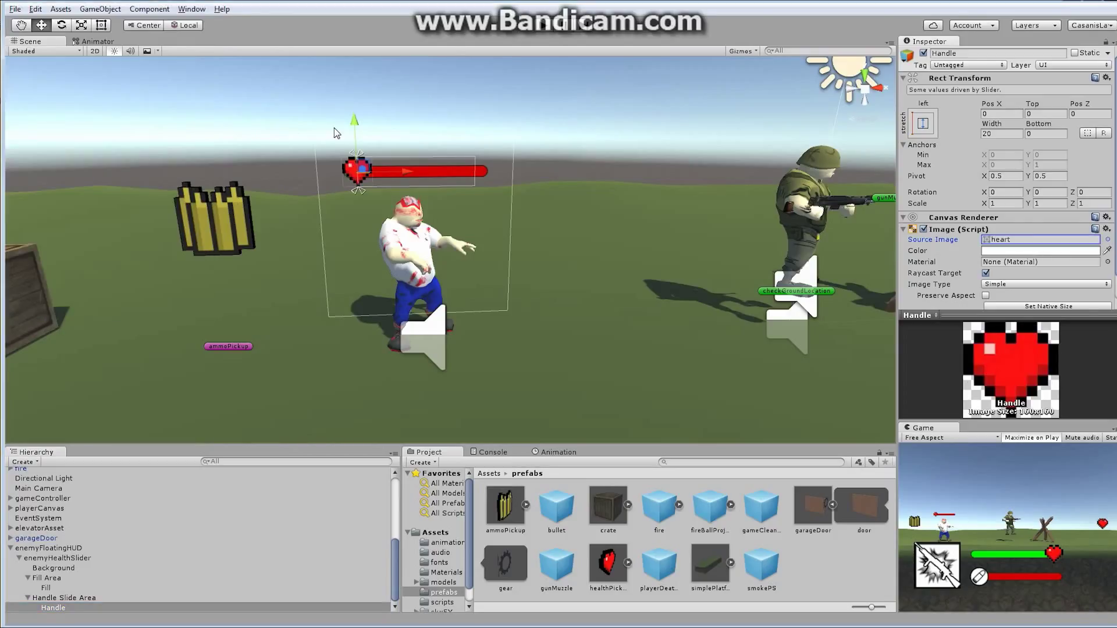
- Set enemyHealthSlider's Value to 1 and turn off Interactable
click(64, 558)
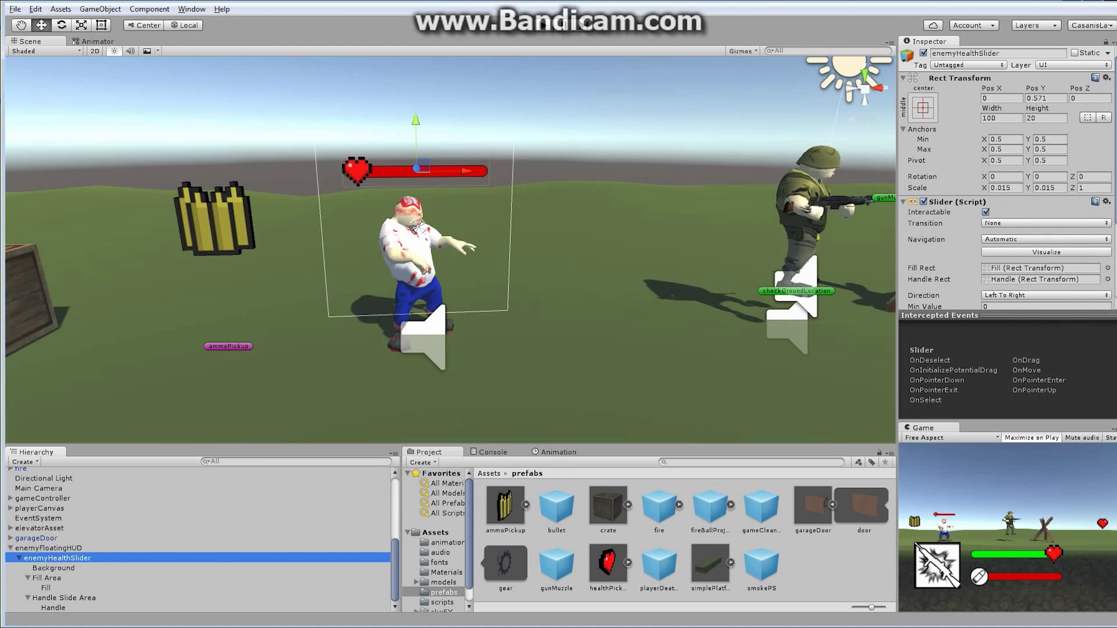
scroll(1006, 178, down, 3)
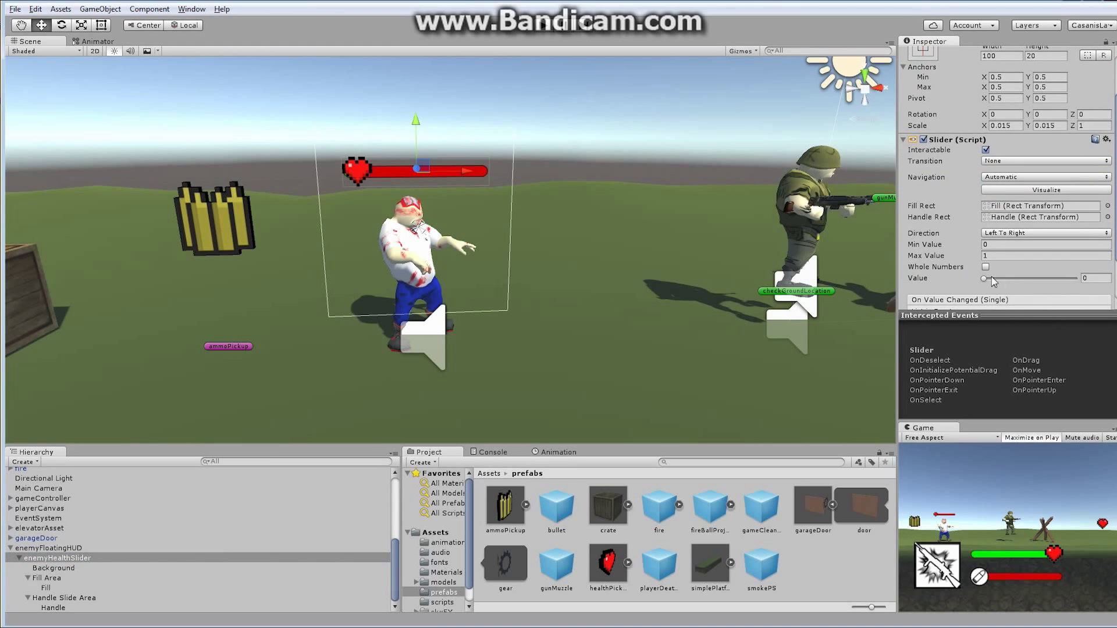
mouse_move(989, 281)
mouse_down()
mouse_move(1079, 295)
mouse_move(973, 286)
mouse_move(1063, 301)
mouse_move(951, 303)
mouse_move(1110, 312)
mouse_up()
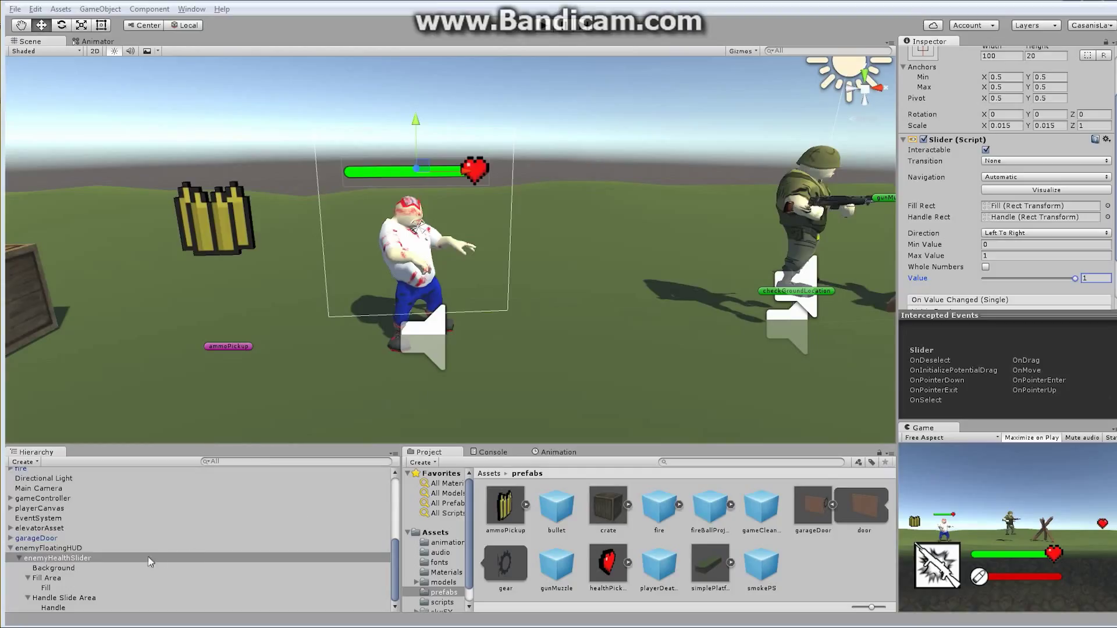
click(80, 560)
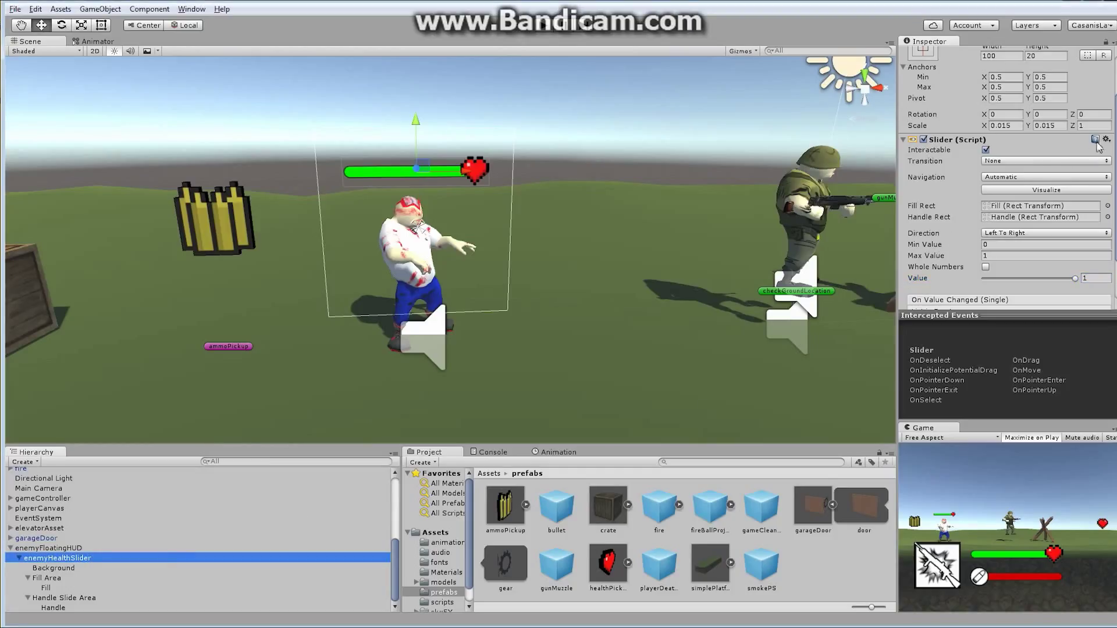
drag(1114, 116, 1114, 105)
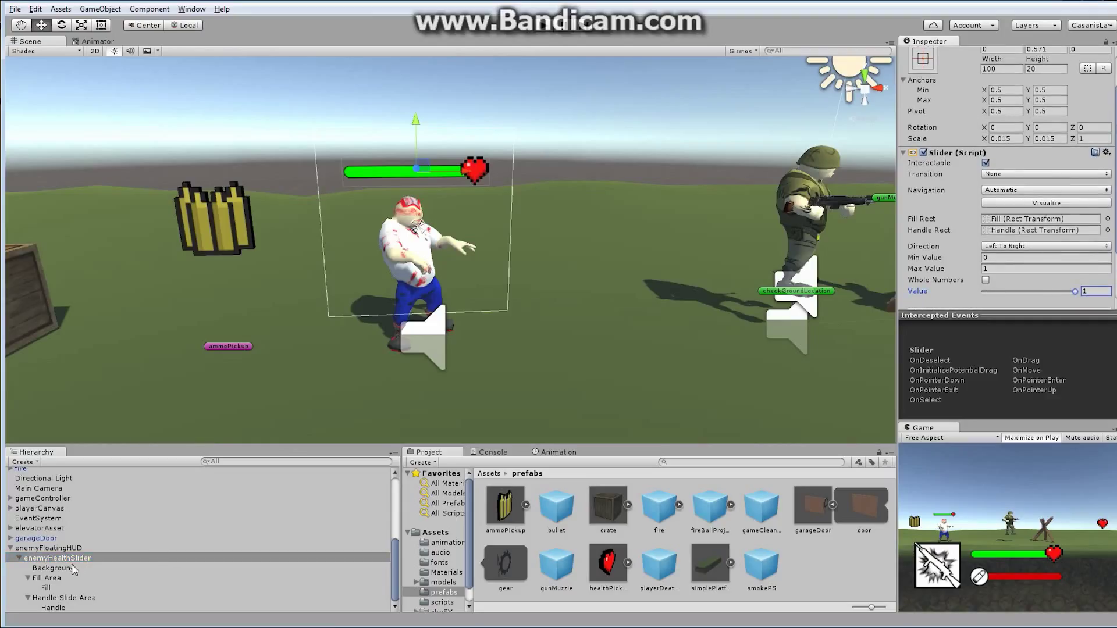
click(986, 163)
- Parent the enemyFloatingHUD canvas under the zombie in the Hierarchy
scroll(579, 269, down, 6)
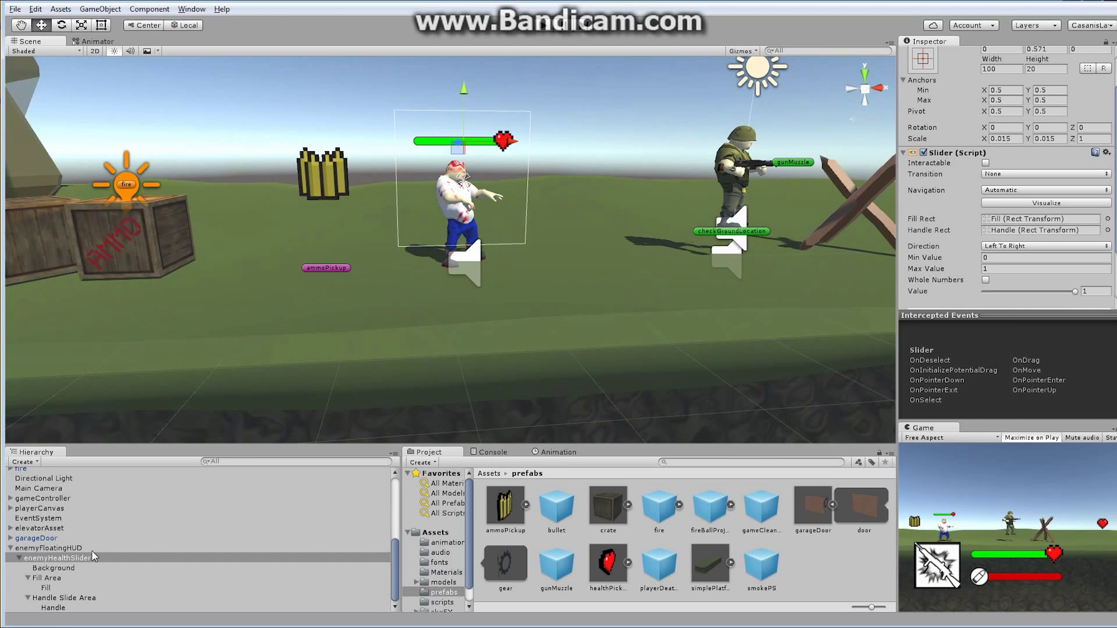
click(75, 549)
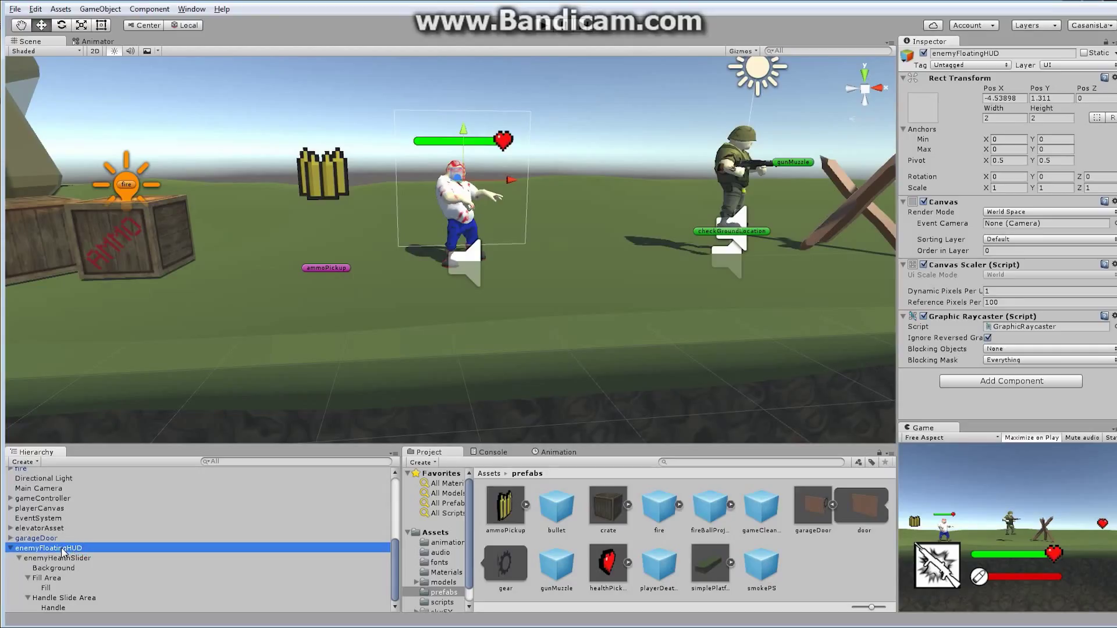
click(63, 550)
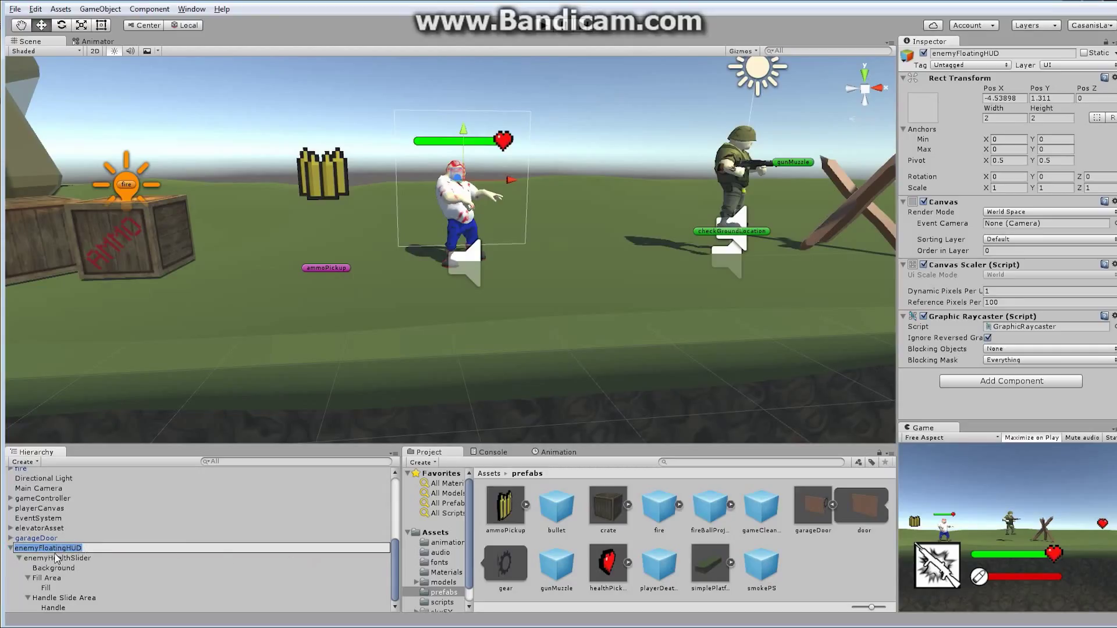
click(189, 518)
drag(38, 549, 38, 505)
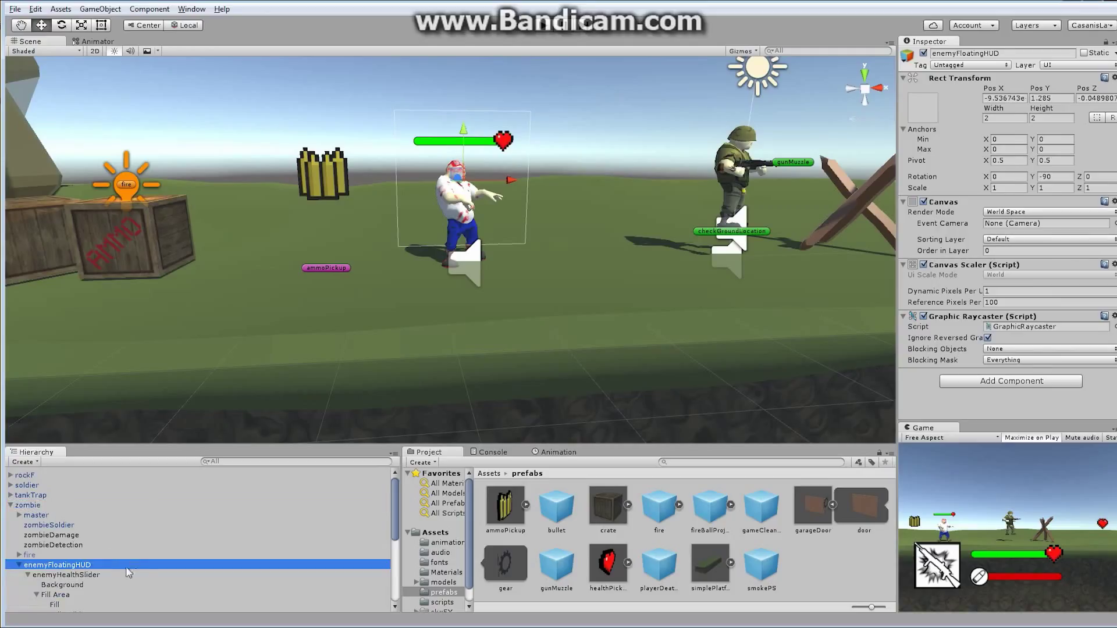
- Deactivate enemyHealthSlider in the Inspector to hide it
click(87, 576)
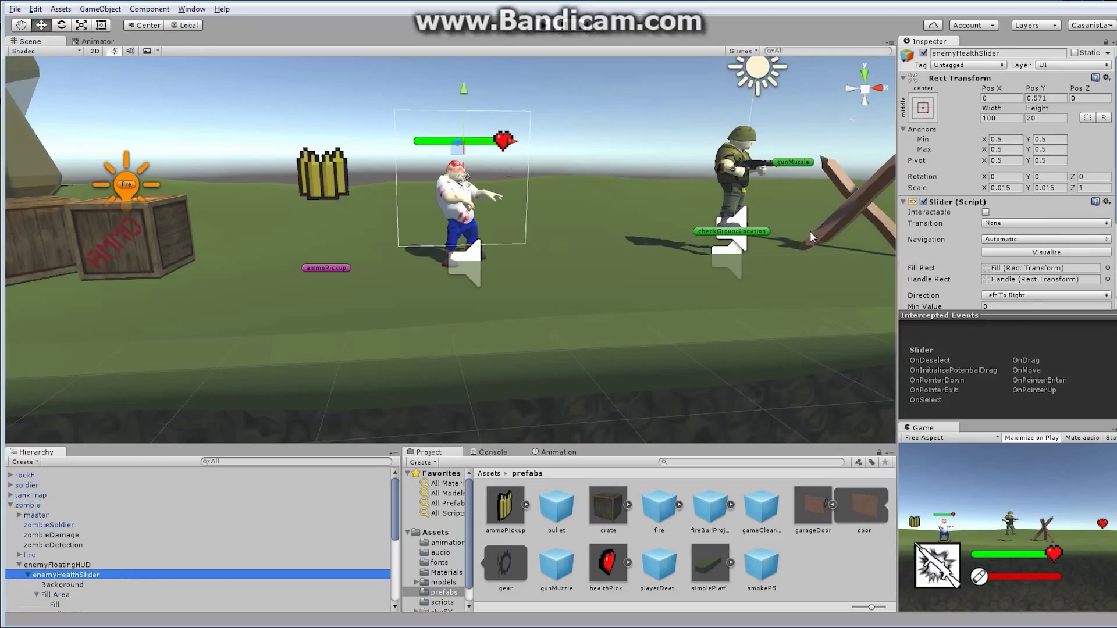
click(924, 53)
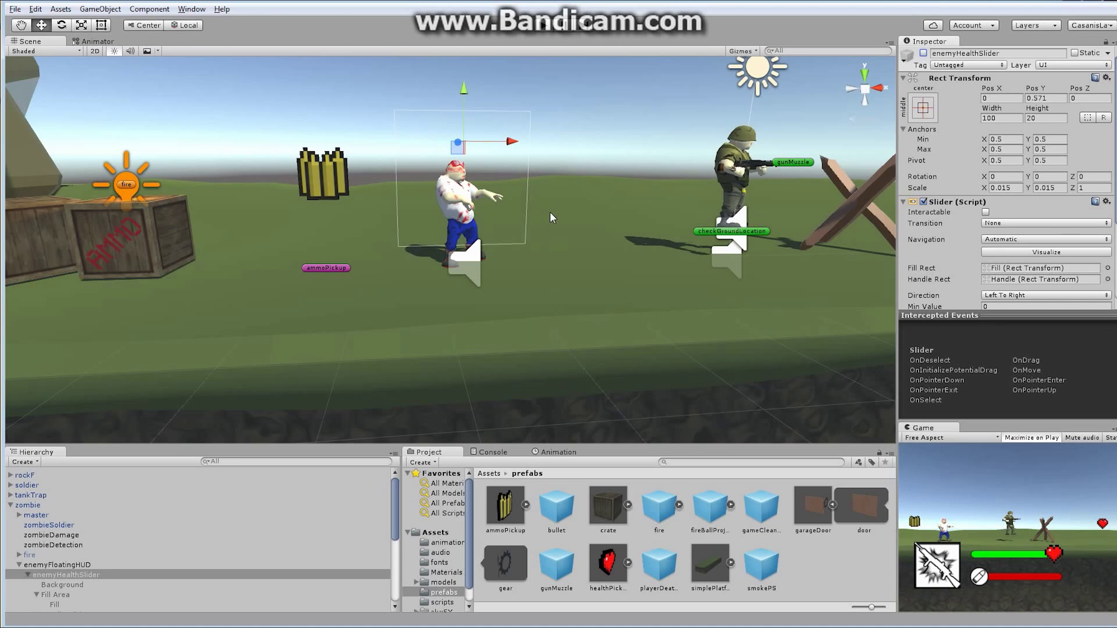
alt+drag(557, 218, 580, 187)
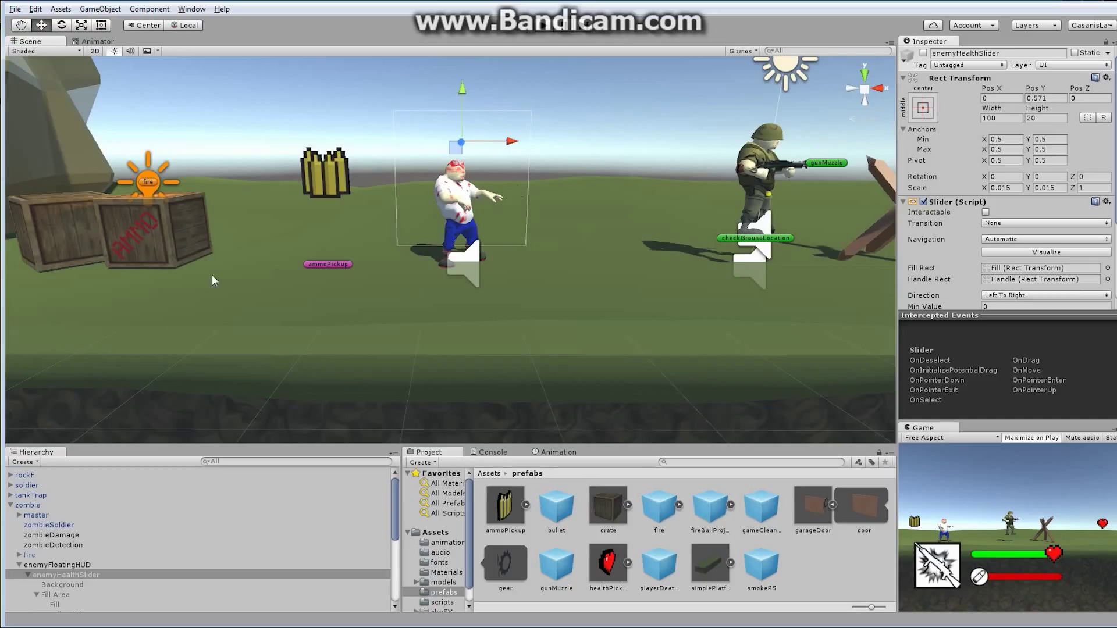
- Save enemyFloatingHUD as a prefab in the prefabs folder and expand it
click(58, 565)
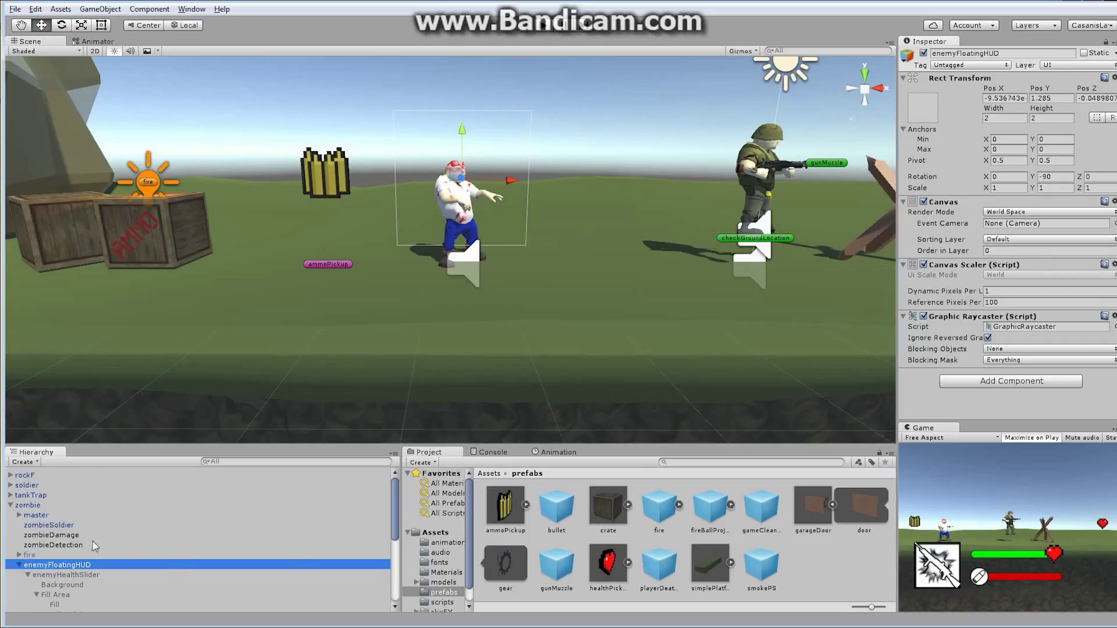
drag(54, 570, 806, 530)
drag(841, 568, 839, 573)
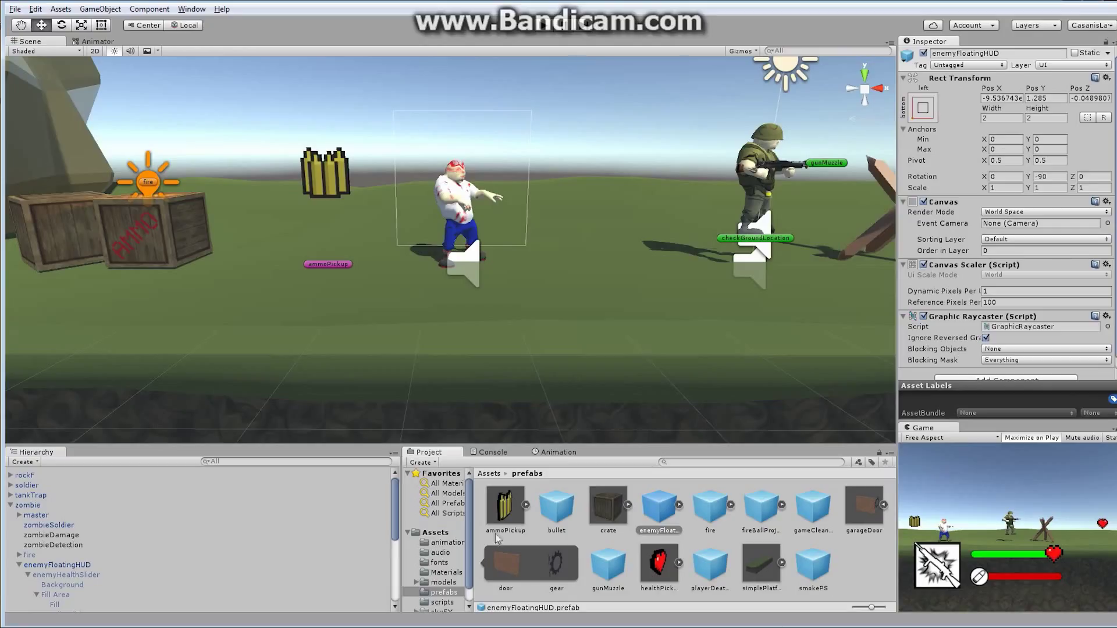
click(679, 504)
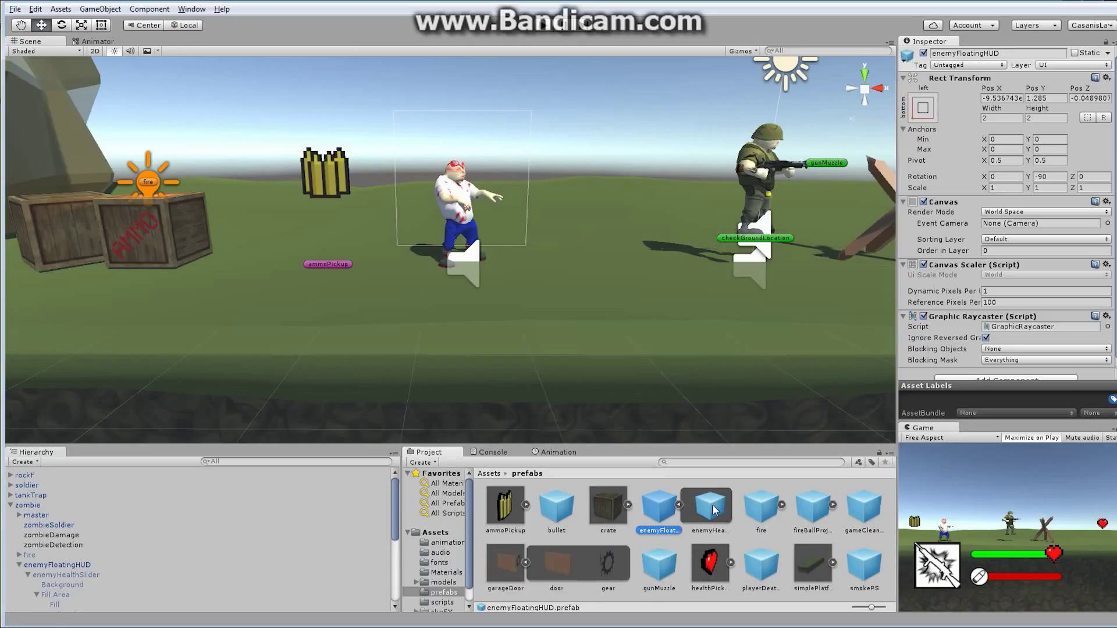